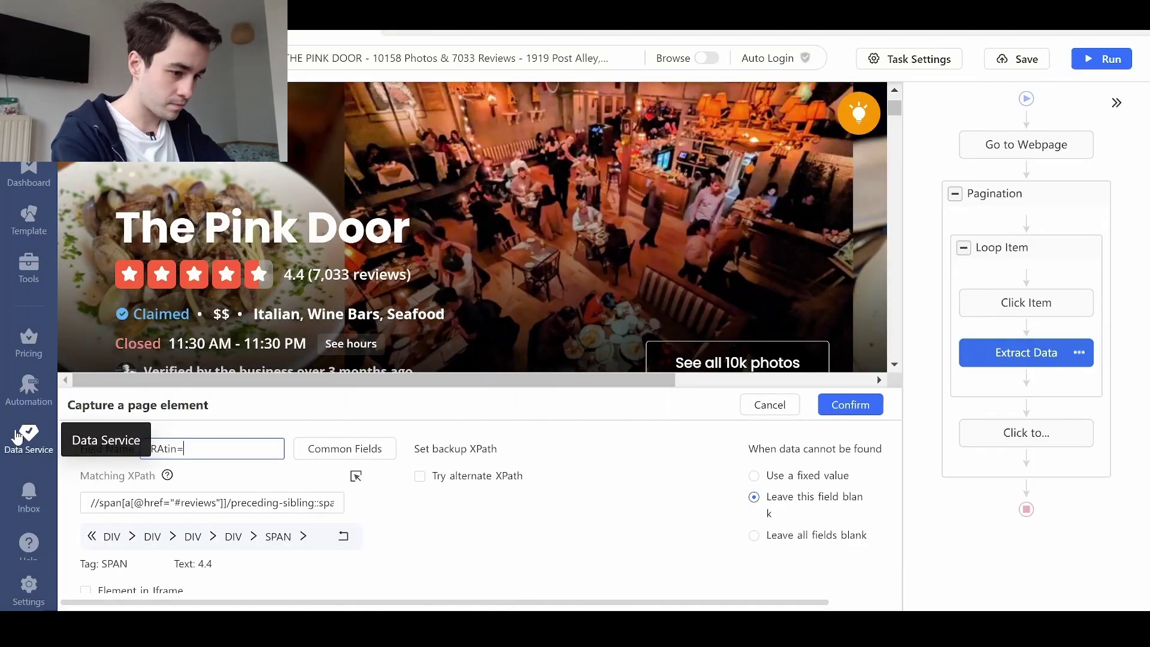
Confirm the Rating field from its XPath, start another field, and return to the XPath notes
click(827, 404)
click(590, 403)
click(605, 436)
key(alt+Tab)
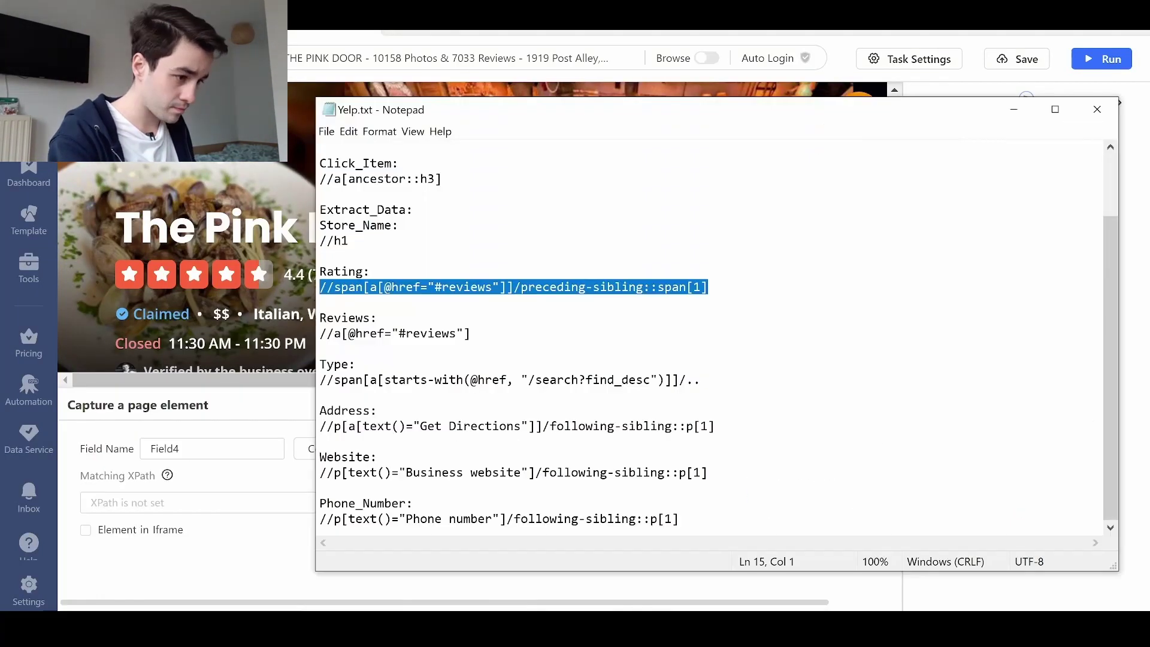
key(alt+Tab)
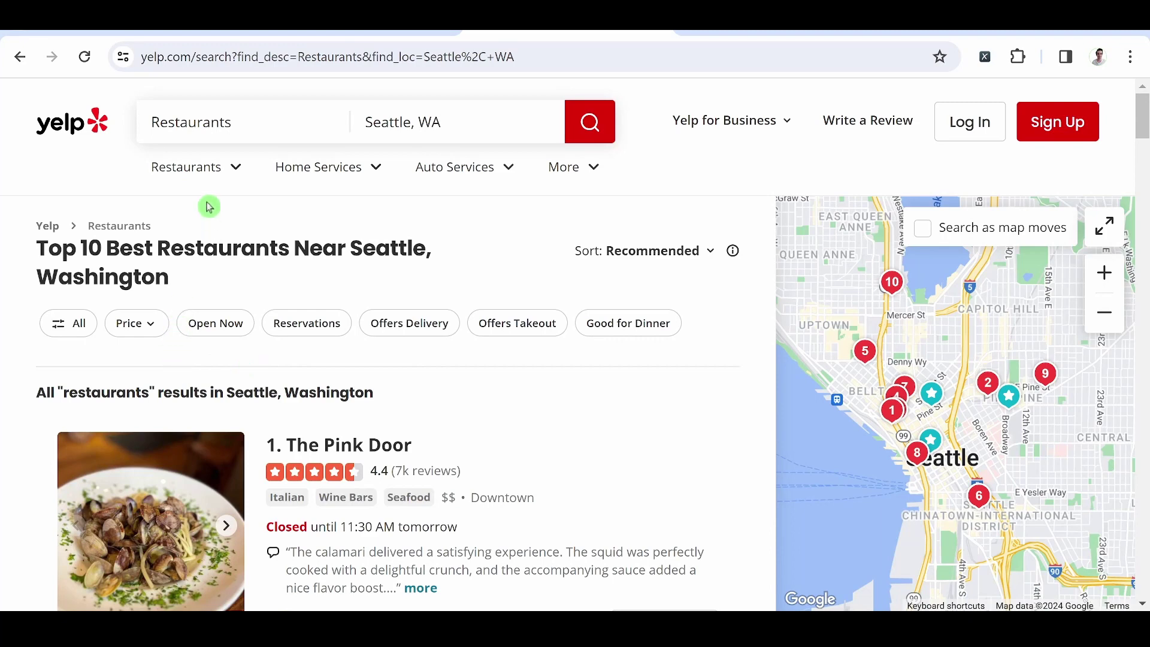
mouse_move(318, 172)
mouse_move(445, 176)
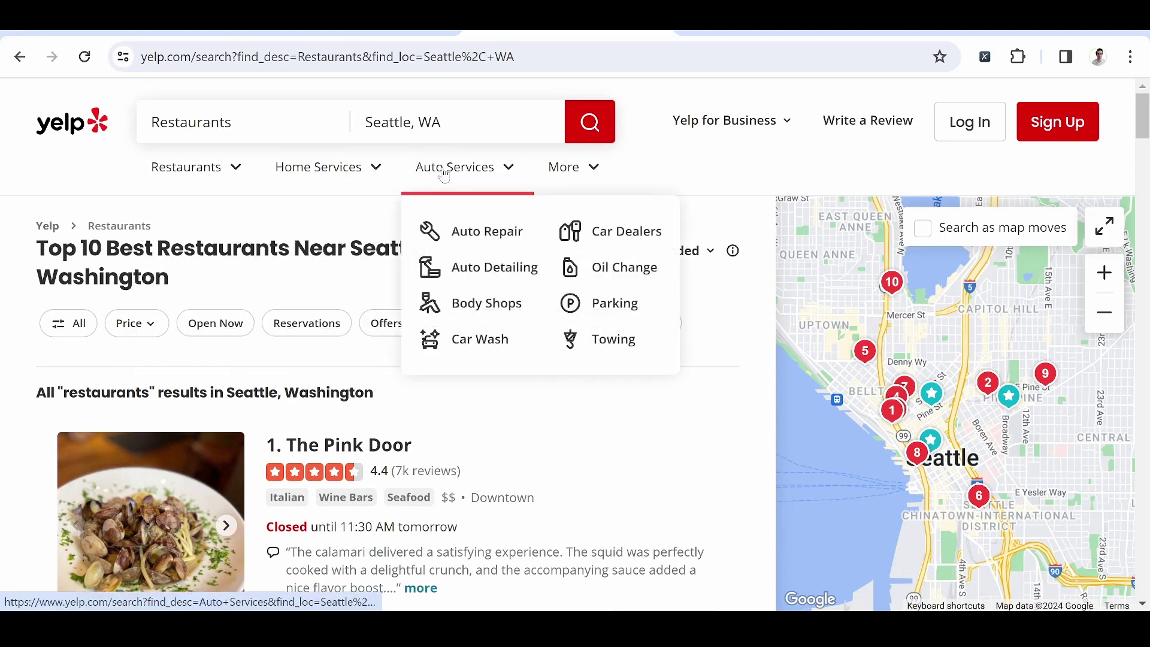
click(527, 104)
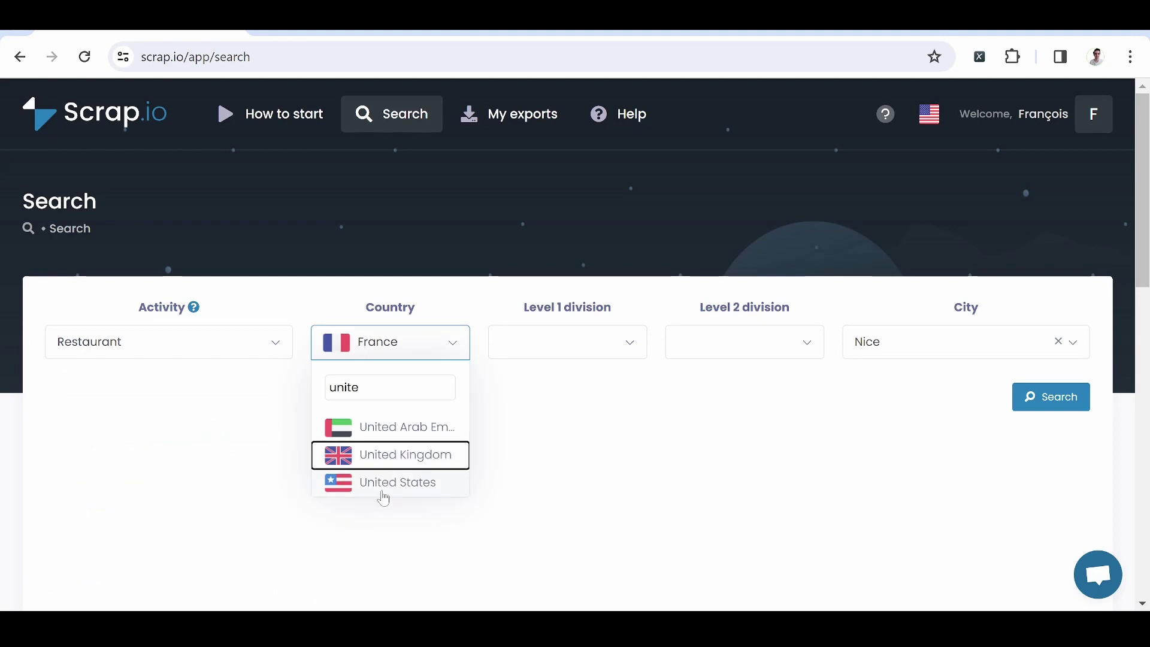
Search Scrap.io for restaurants in Nashville, United States, then start creating an account
click(383, 492)
click(966, 341)
text(nashvi)
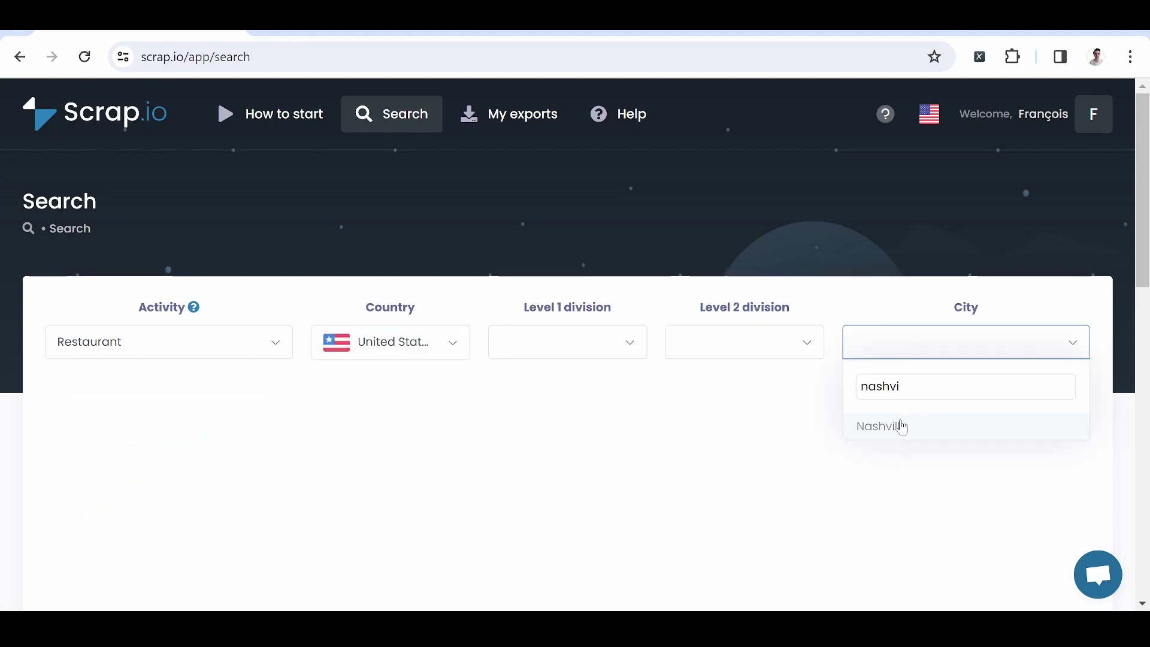
click(898, 425)
click(1035, 398)
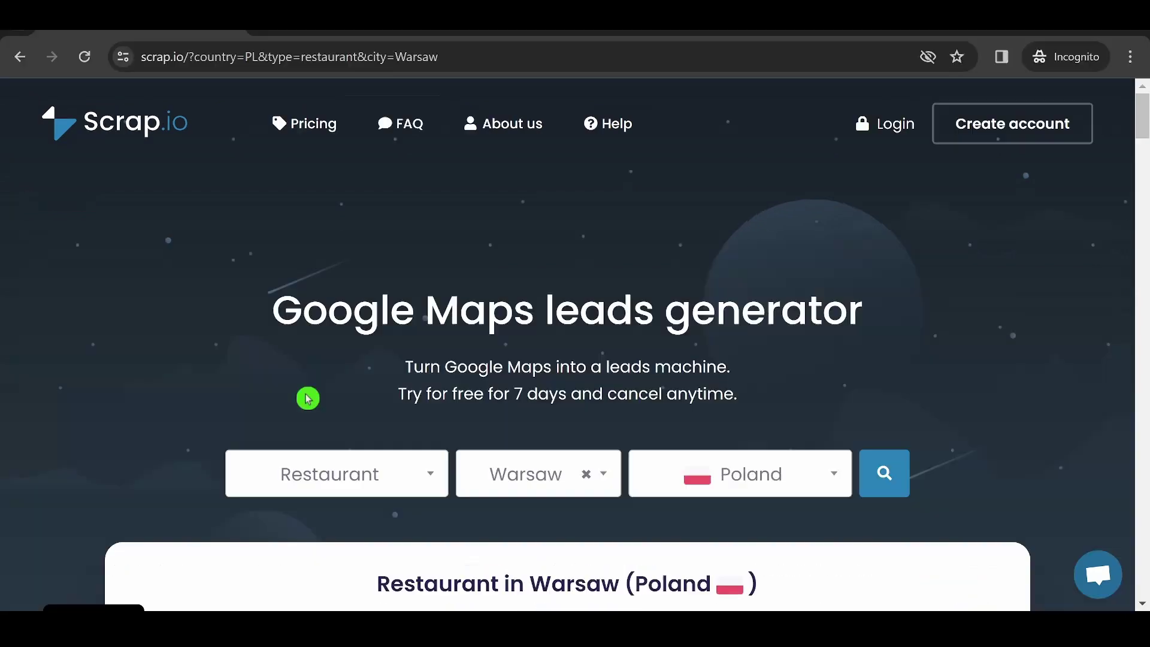
click(1005, 120)
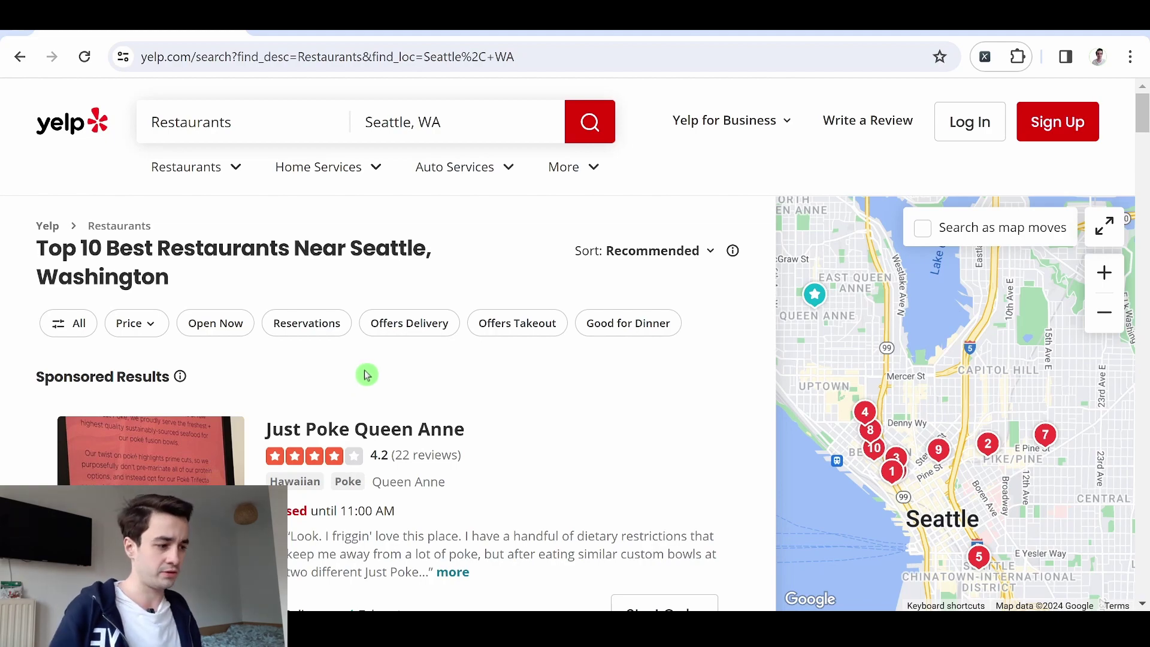
Scroll through the Yelp Seattle restaurant results and review the Yelp XPath notes
scroll(367, 375, down, 2)
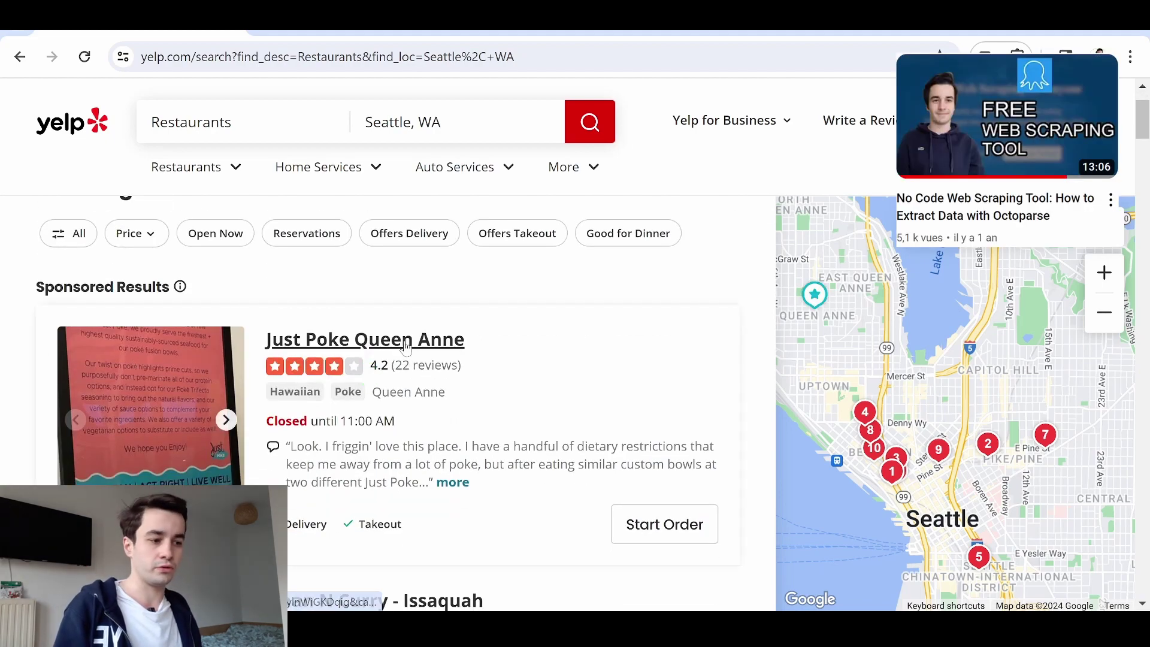
scroll(405, 346, down, 4)
scroll(405, 346, down, 20)
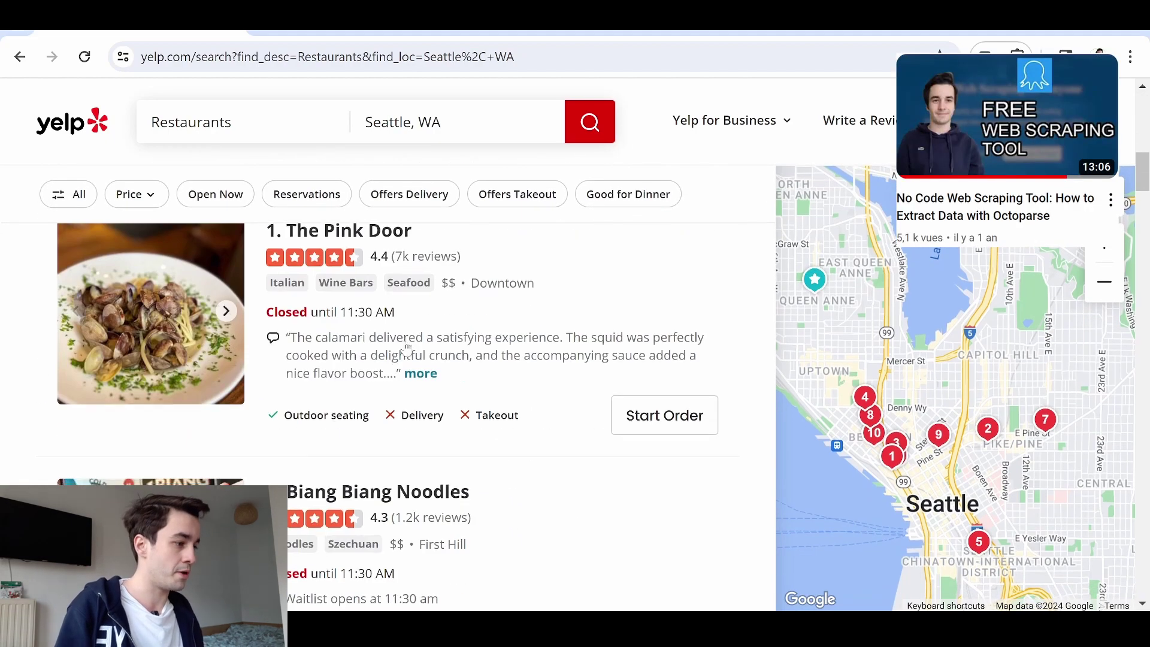
scroll(407, 347, down, 5)
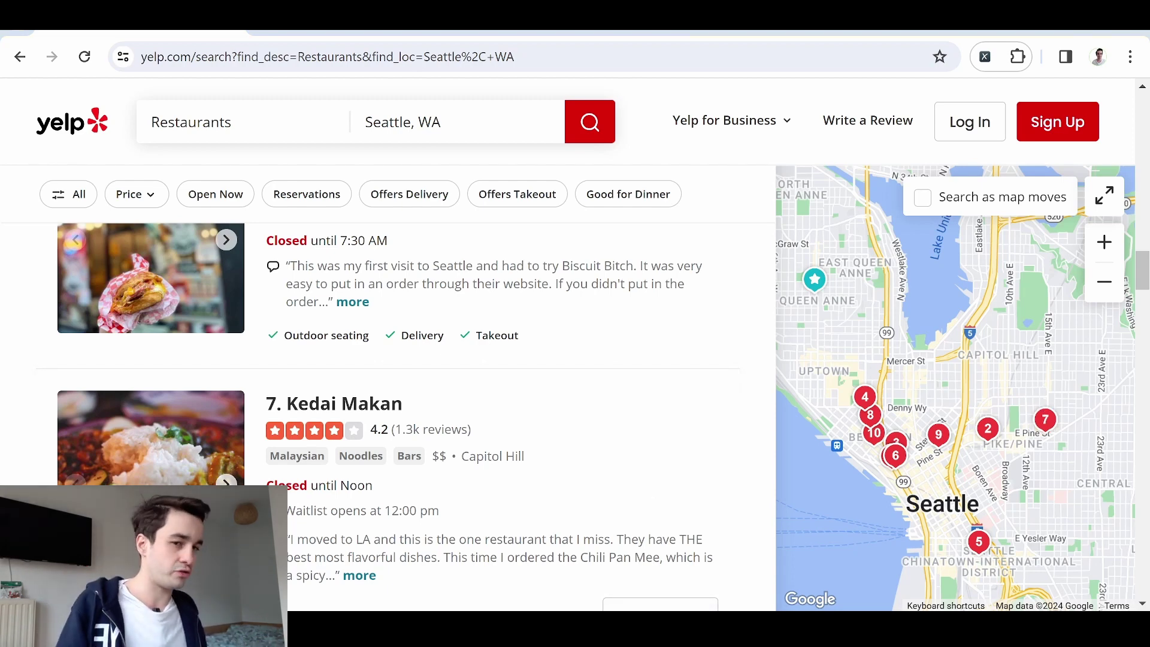
key(alt+Tab)
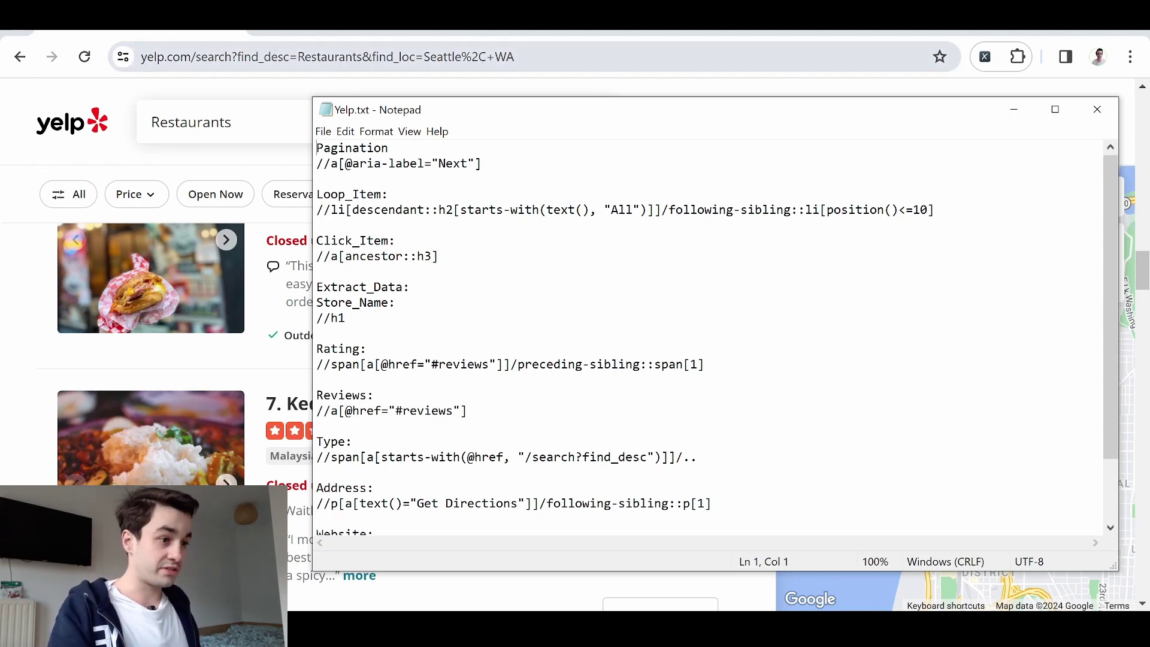
key(alt+Tab)
Copy the Yelp search page URL into Octoparse's start field
key(ctrl+l)
key(ctrl+c)
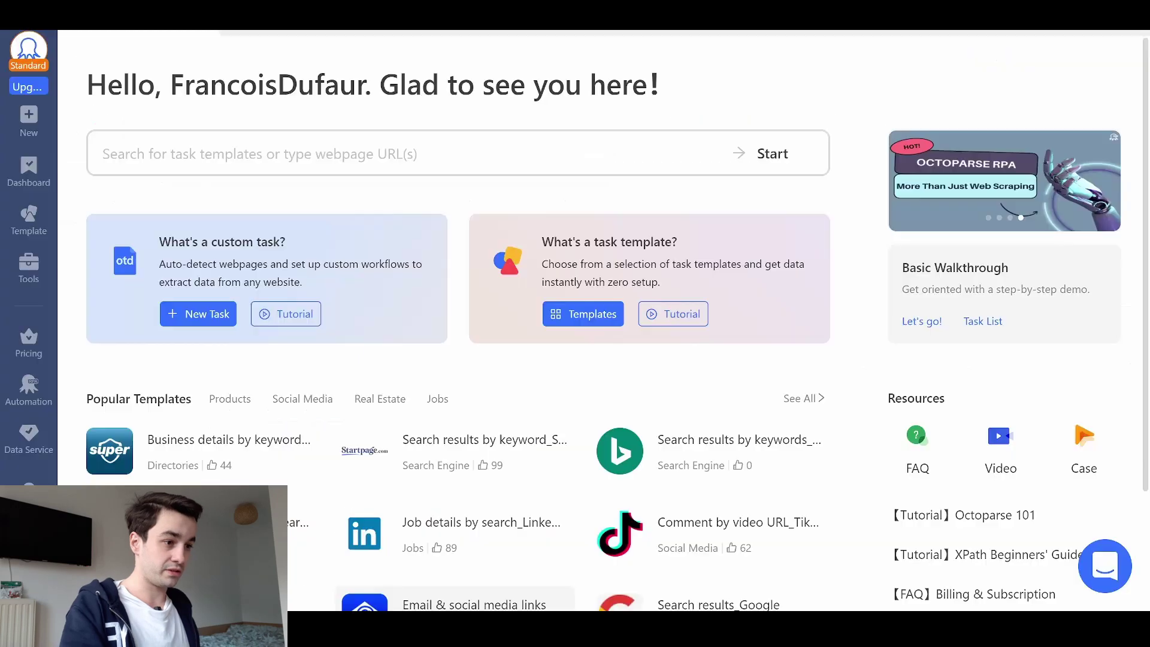
key(alt+Tab)
click(185, 150)
key(ctrl+v)
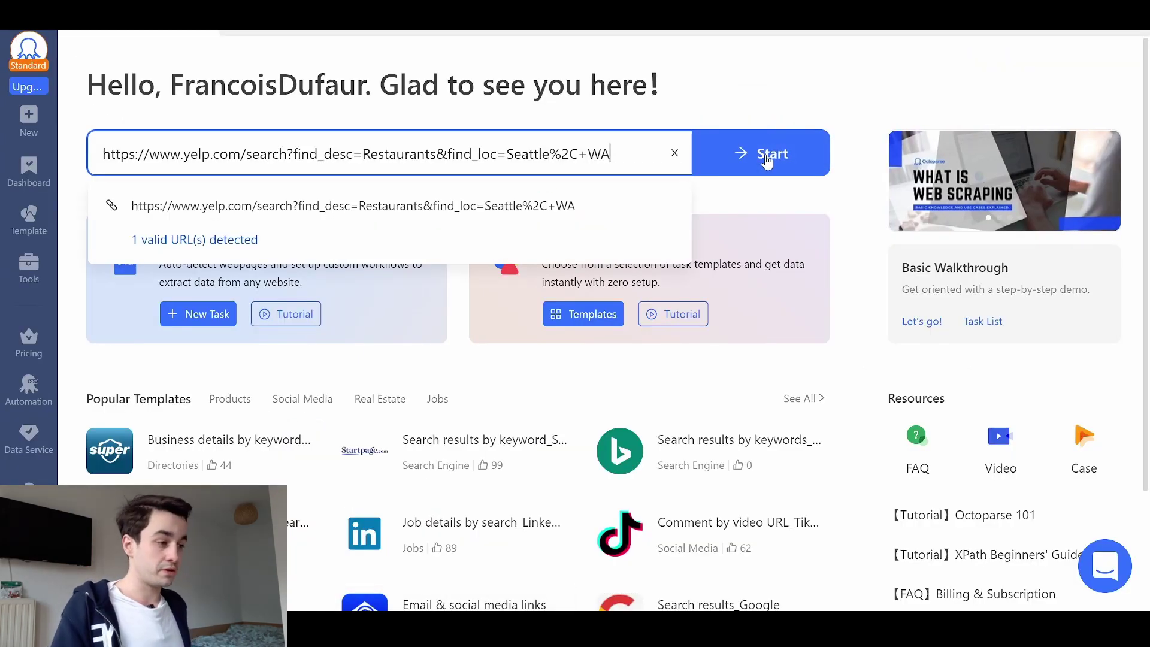
Start the task from the Yelp URL in browse mode, dismissing the Google popup and accepting all cookies
click(767, 161)
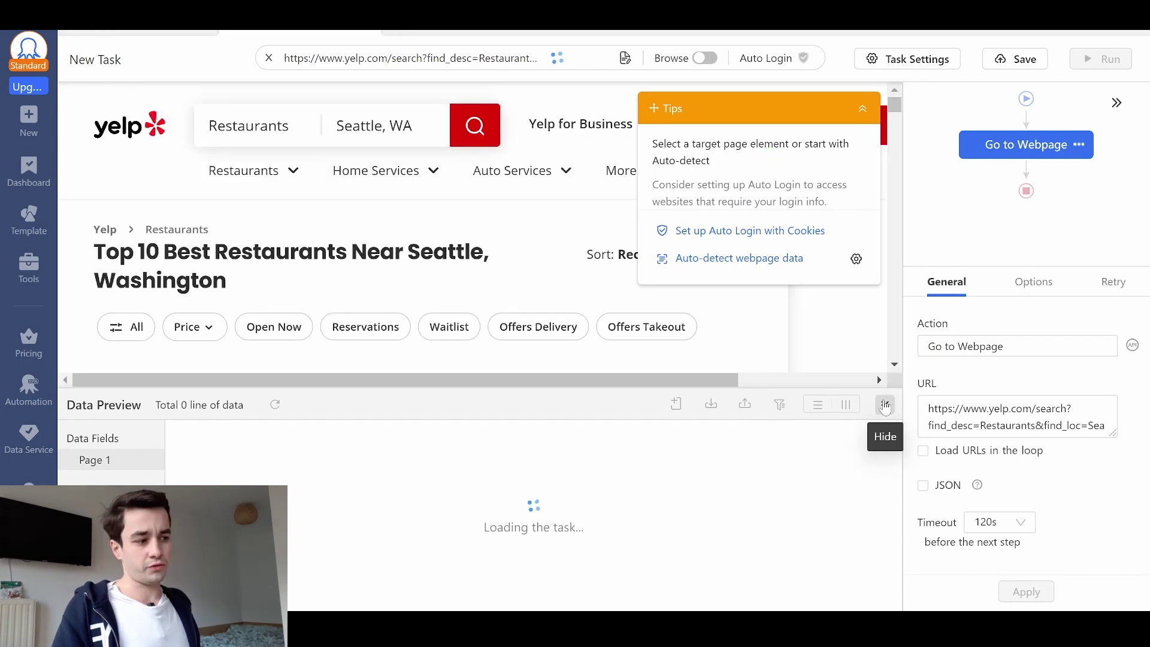
click(864, 114)
scroll(716, 259, down, 4)
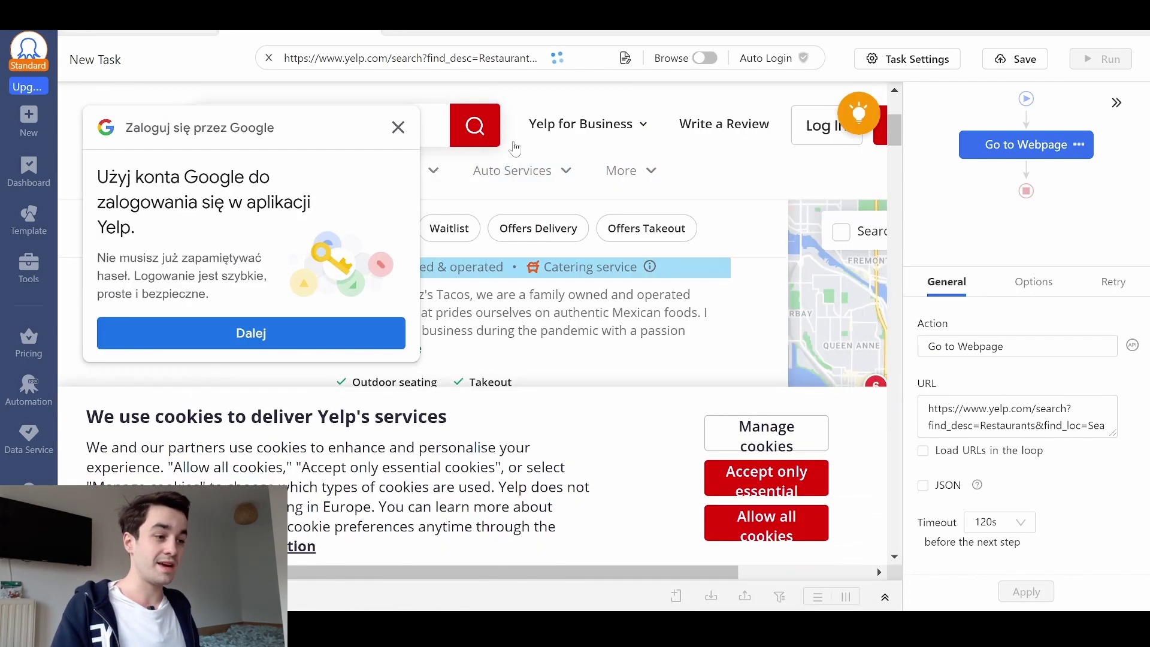
click(705, 57)
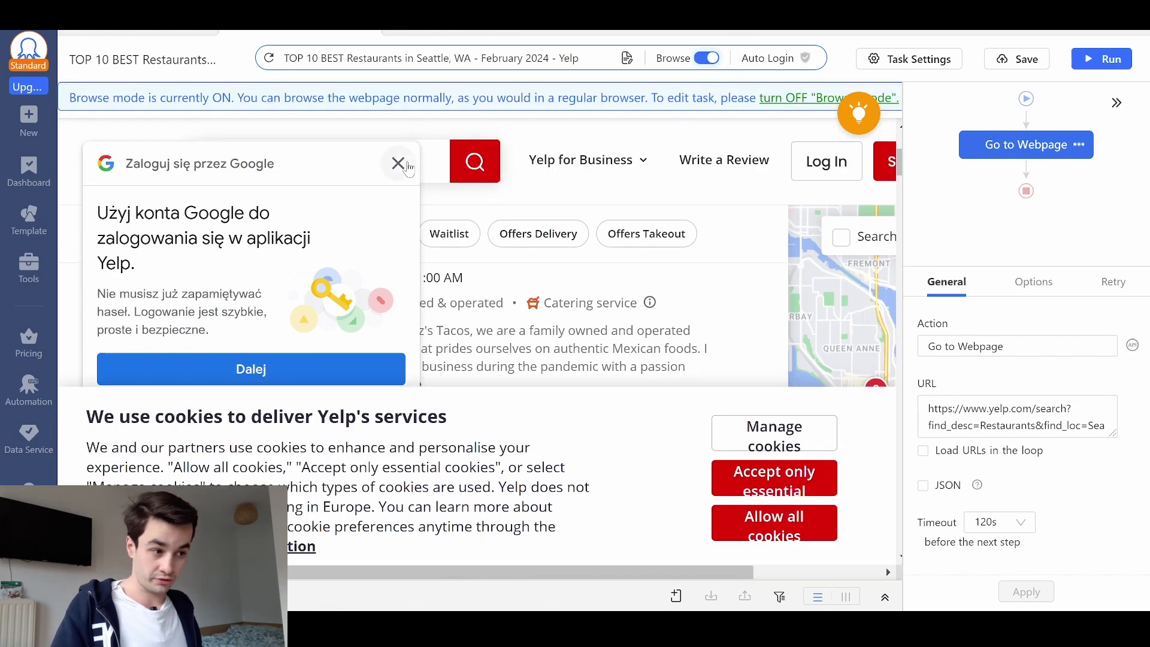
click(399, 163)
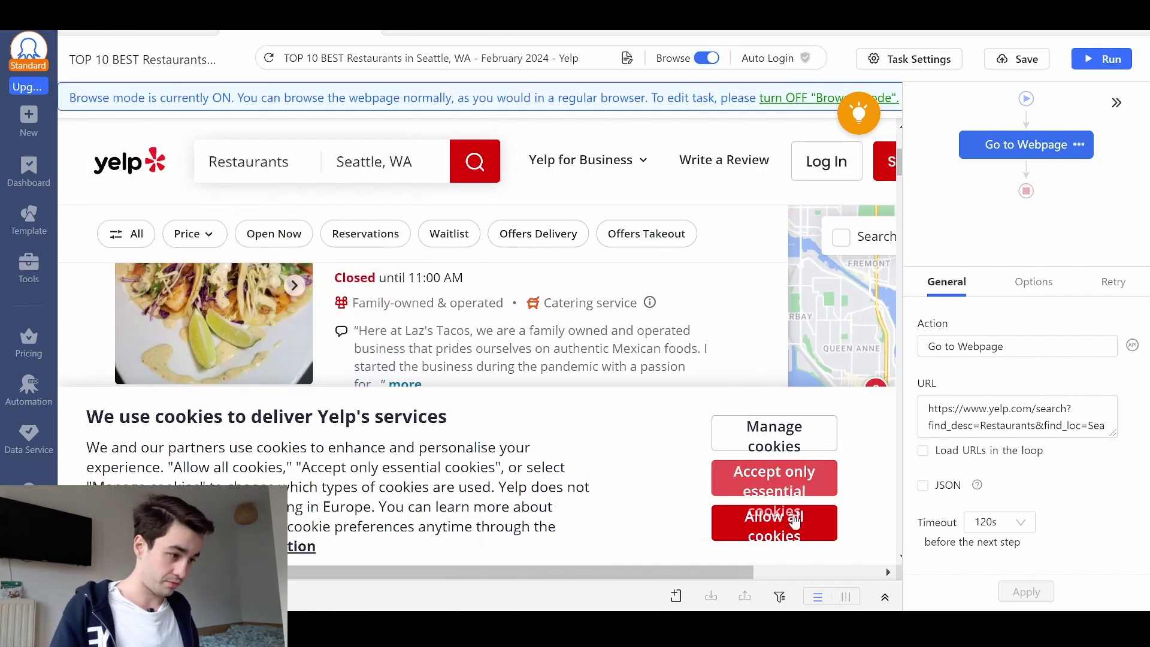
click(772, 526)
scroll(564, 395, up, 4)
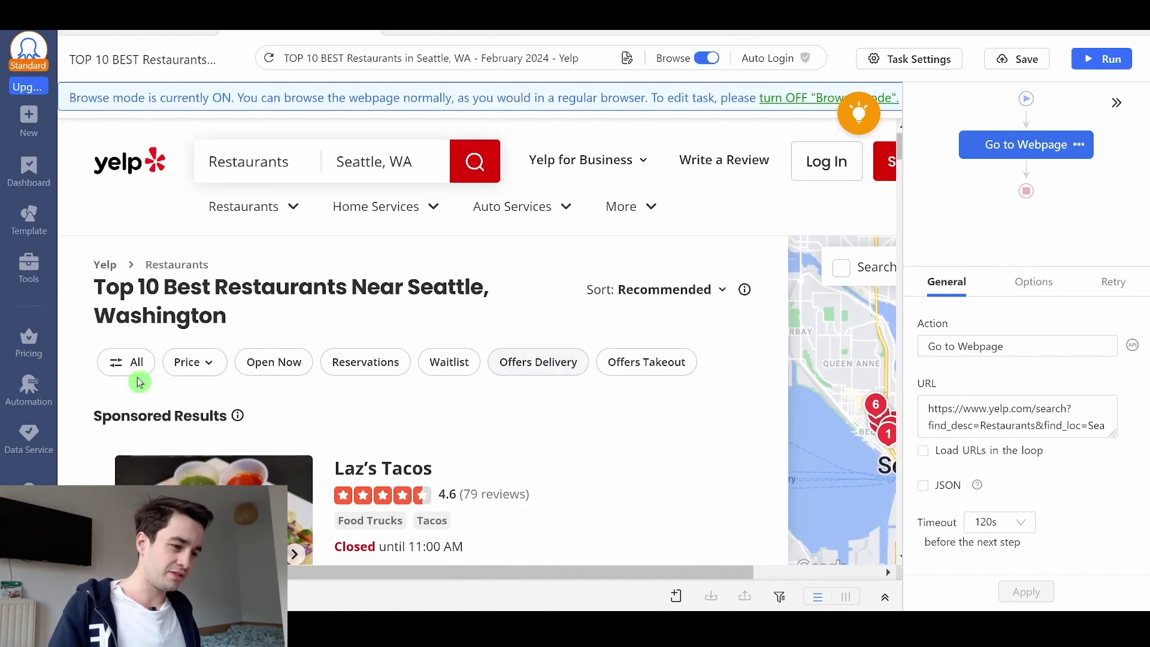
scroll(364, 393, down, 10)
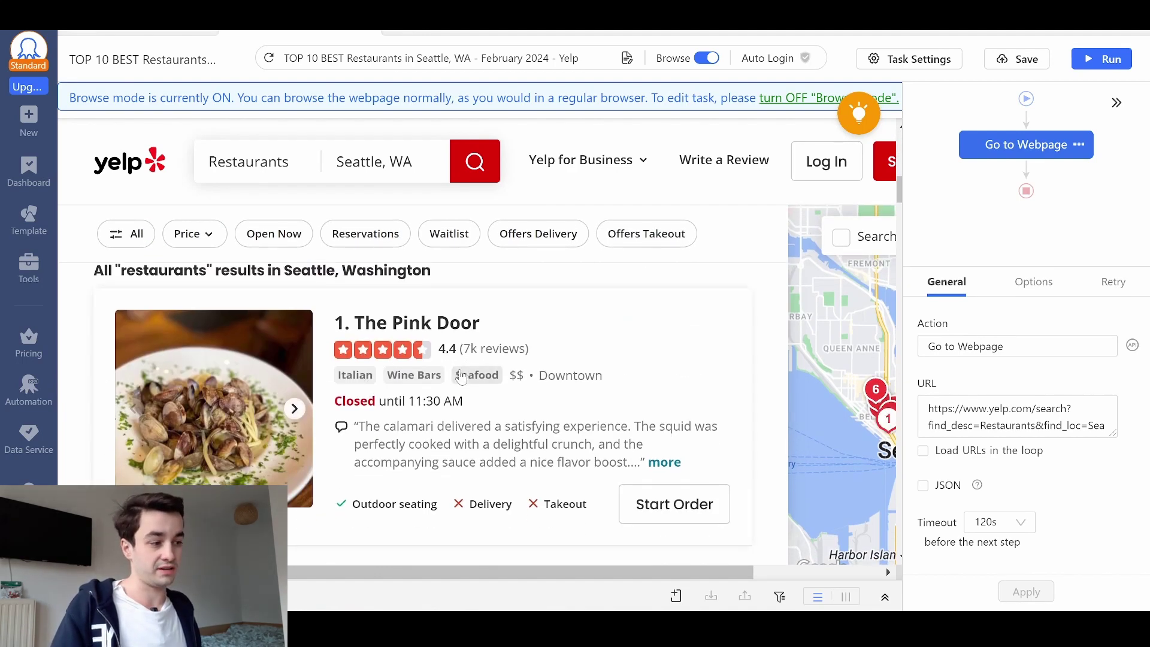
scroll(461, 377, down, 1)
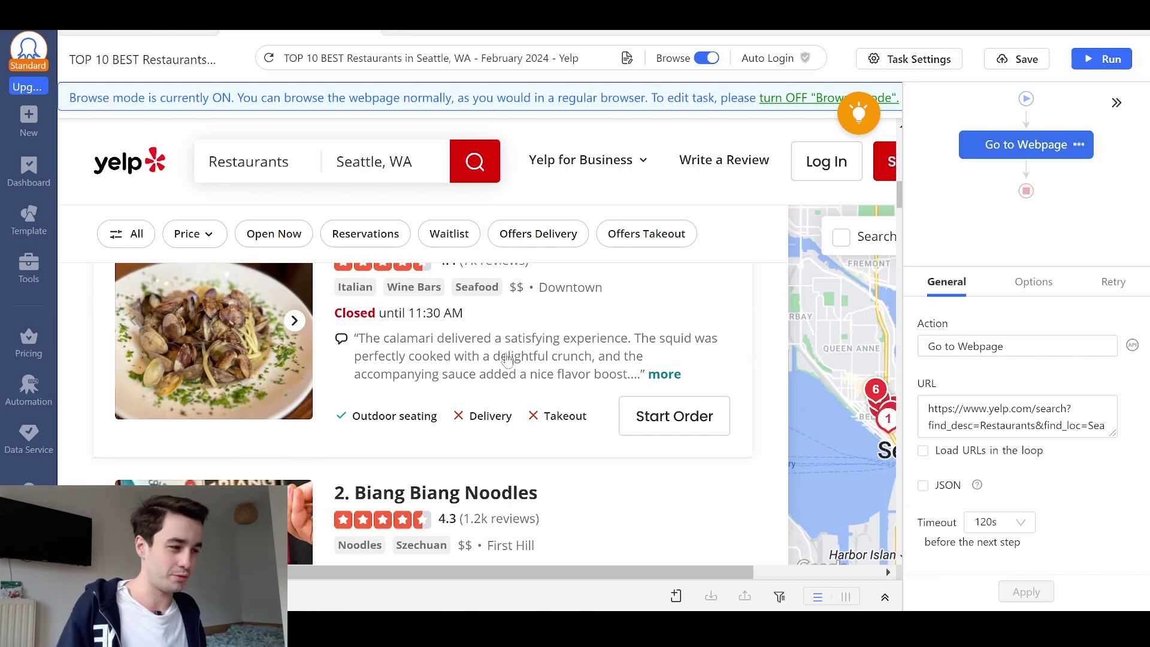
Select The Pink Door and Biang Biang Noodles to cover all 10 listings, extracting their text
click(778, 97)
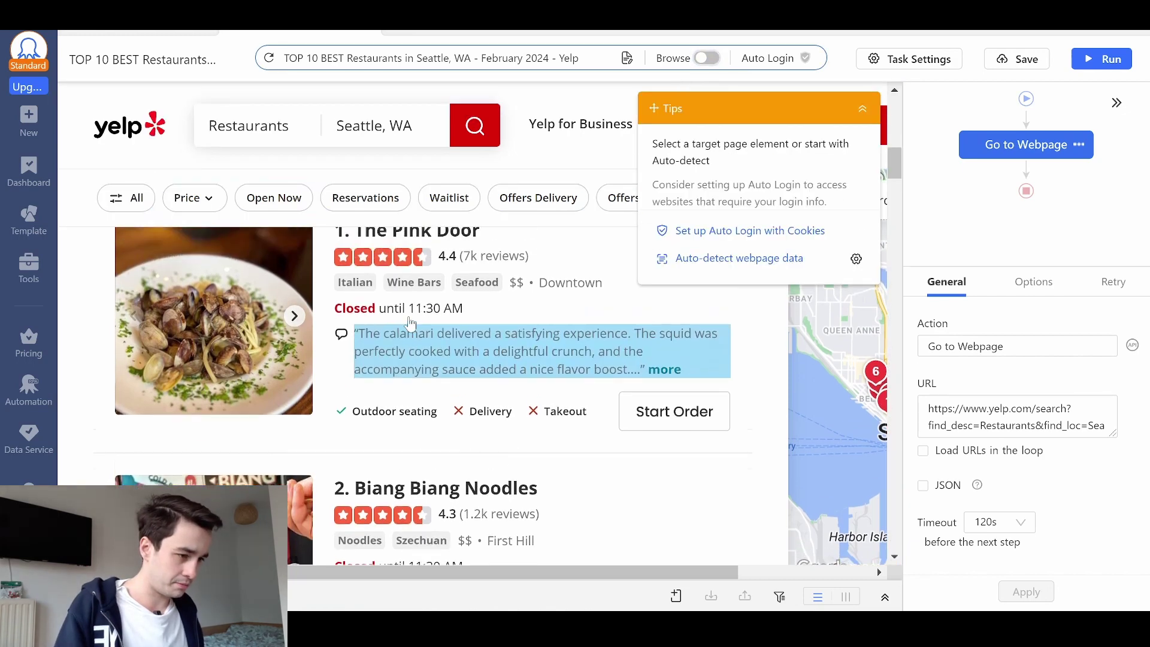
scroll(411, 323, up, 1)
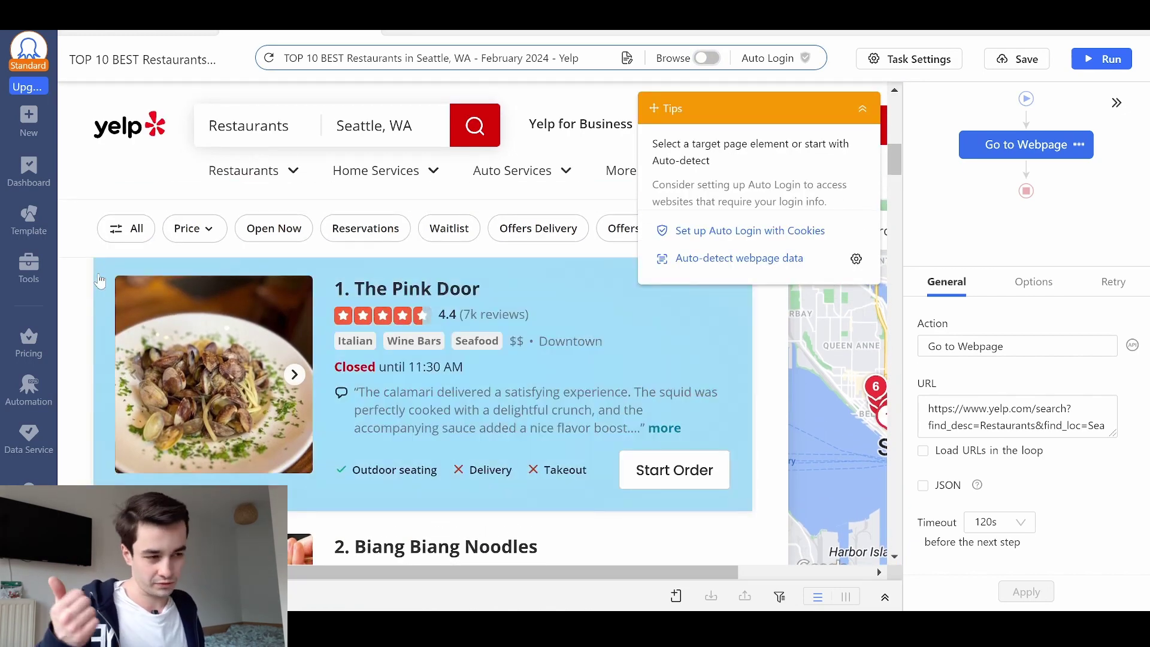
click(99, 281)
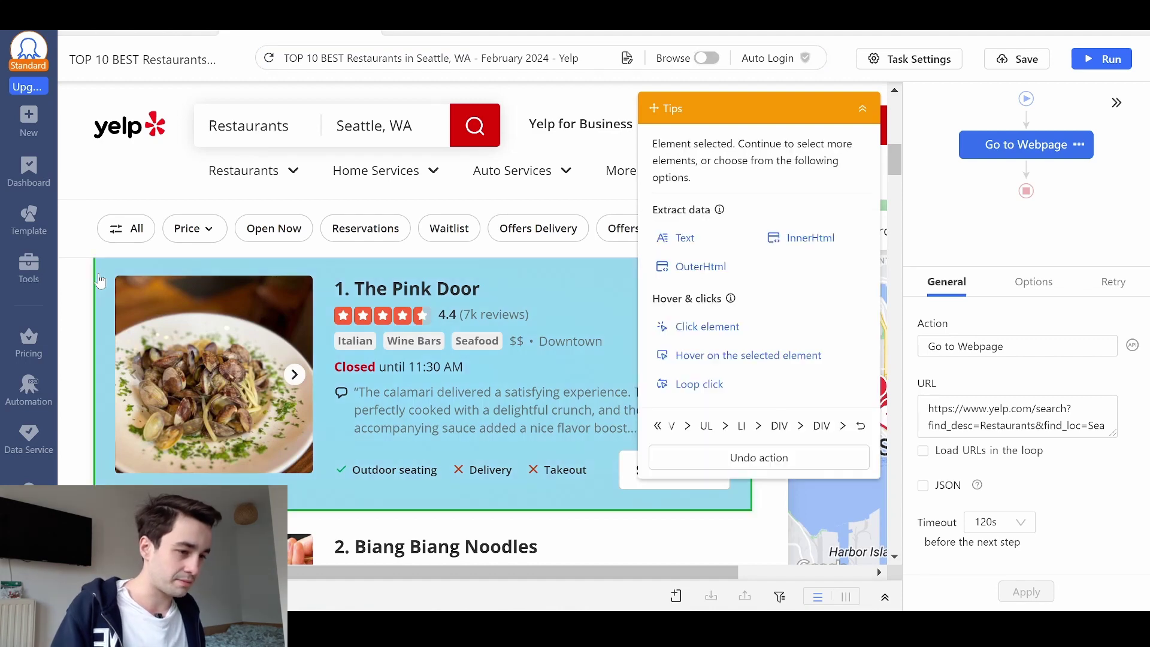
scroll(100, 281, down, 1)
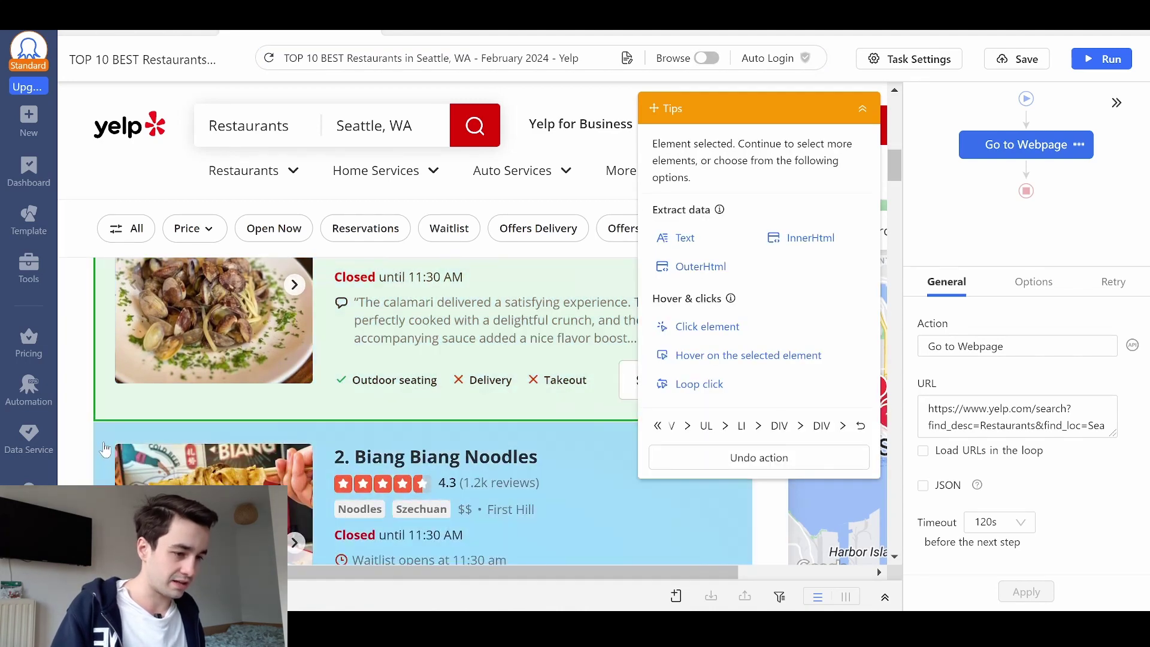
click(389, 455)
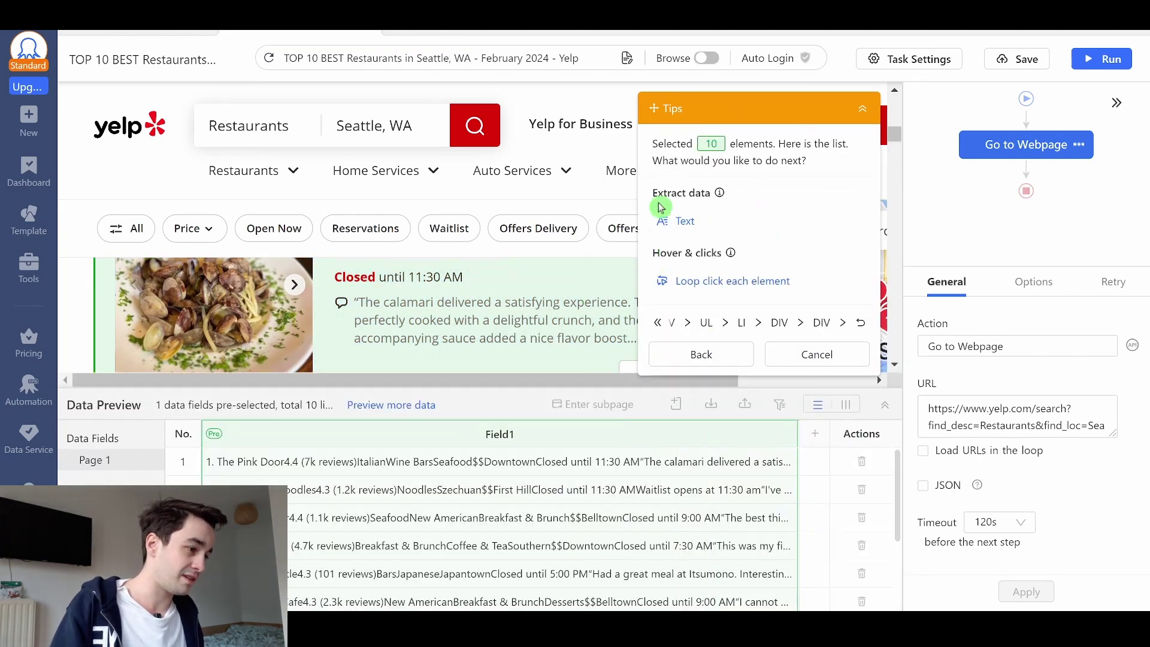
click(695, 220)
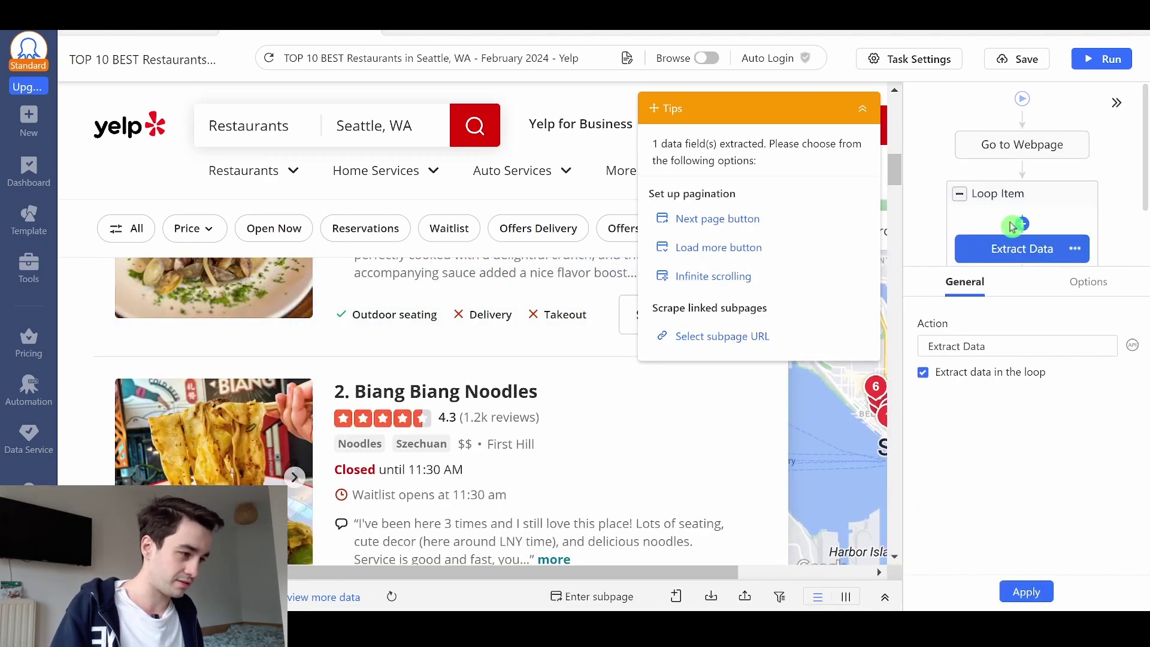
click(1018, 207)
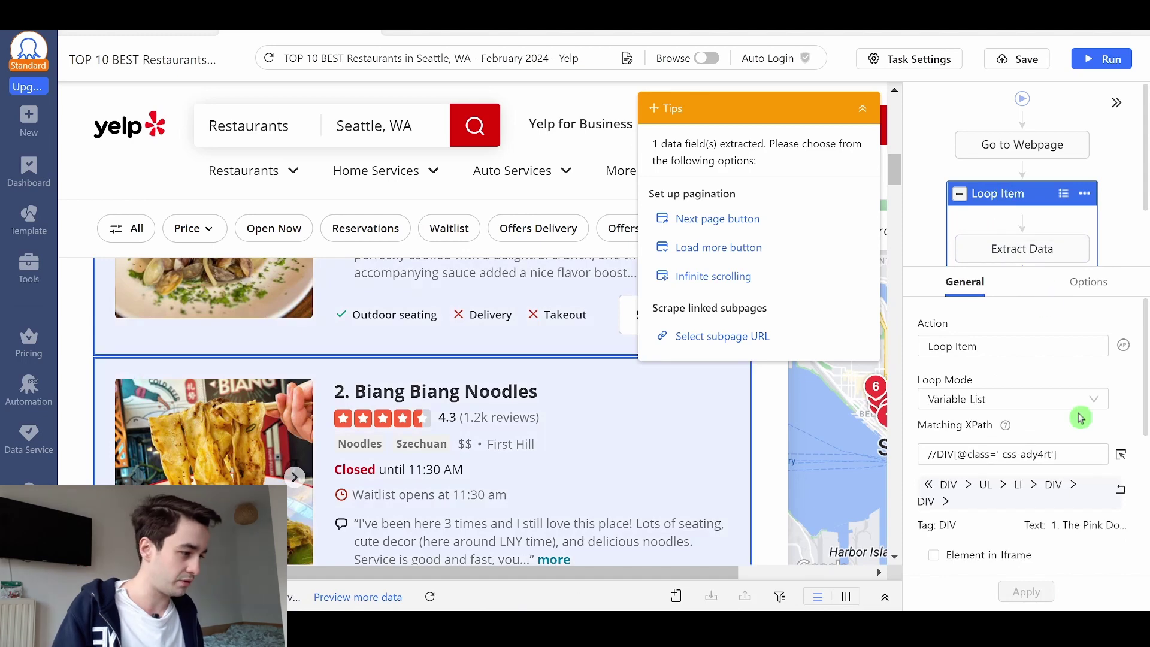
Replace the Loop Item's Matching XPath with the Loop_Item XPath from the notes
click(983, 455)
click(712, 597)
key(alt+Tab)
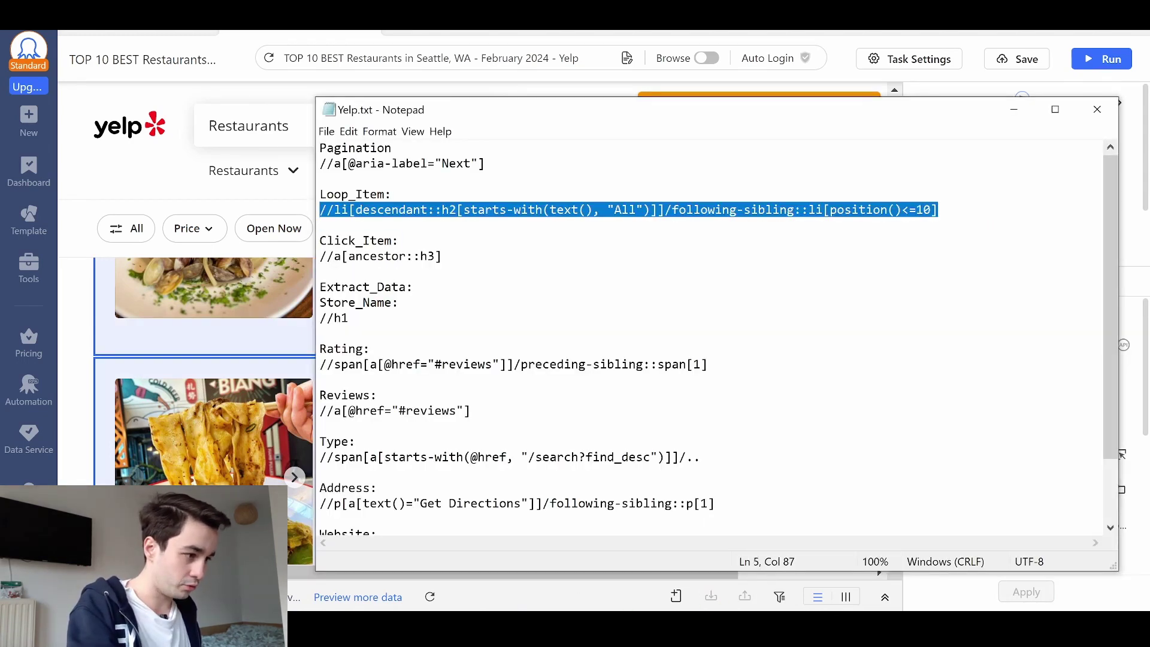
key(Home)
key(shift+Down)
key(ctrl+c)
key(alt+Tab)
key(ctrl+a)
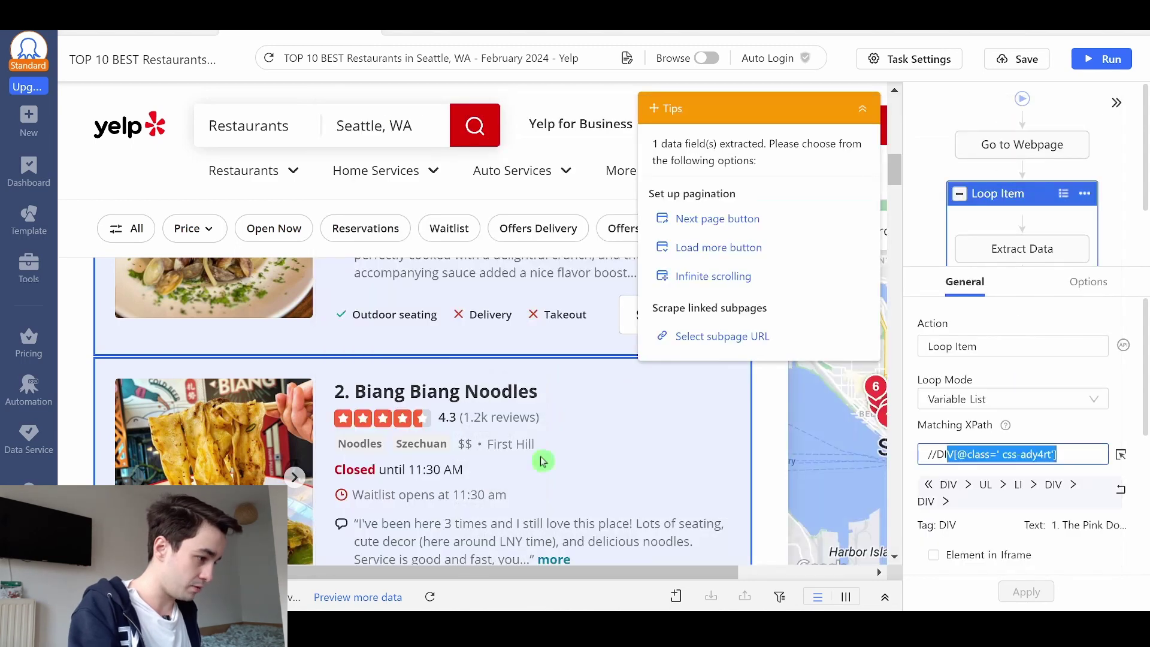
key(ctrl+v)
click(1026, 591)
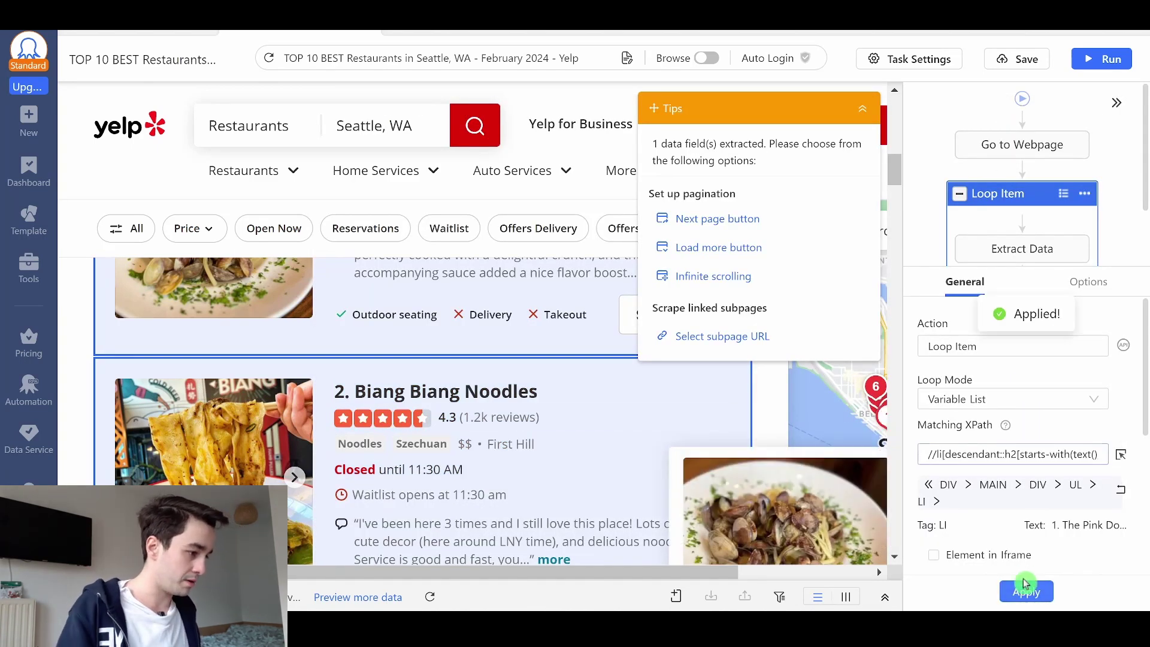
click(1096, 193)
Make the Loop Item wait 1s before each action
click(1081, 285)
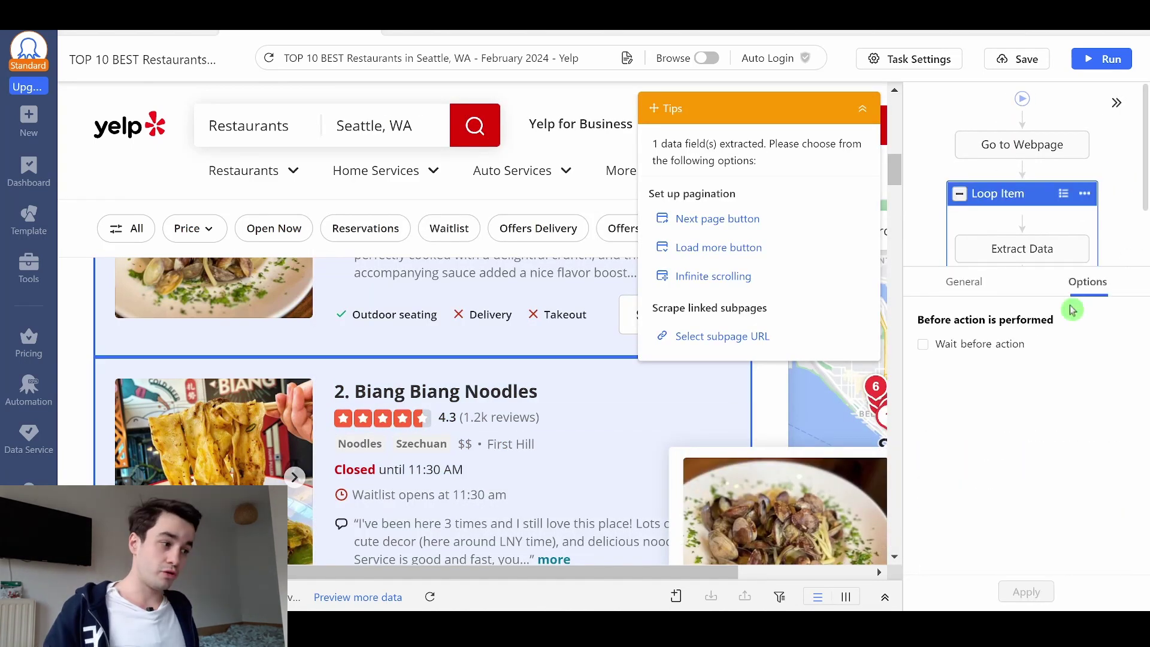
click(971, 343)
click(1027, 591)
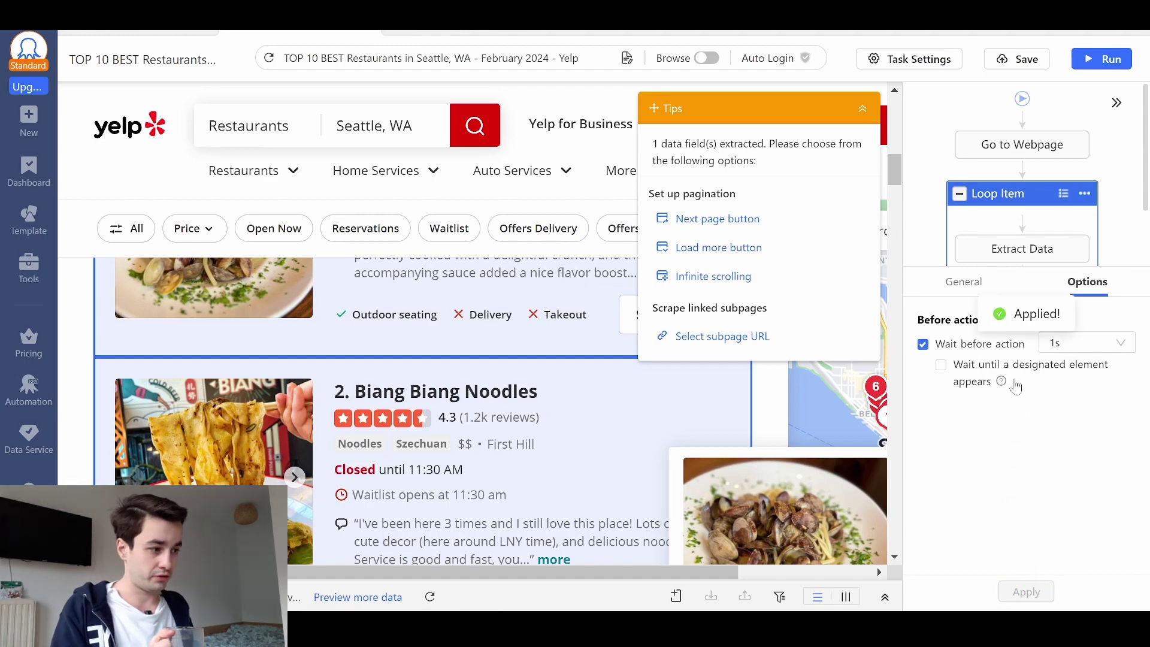
Delete the Extract Data step from the loop
drag(1043, 268, 1047, 400)
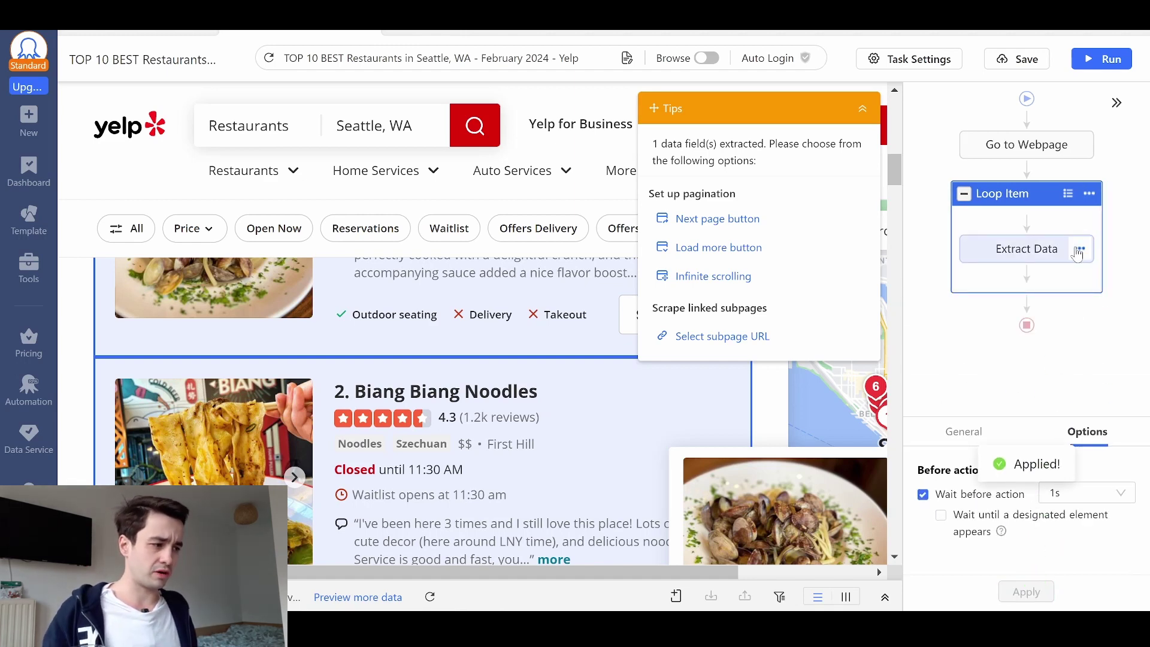
click(1078, 250)
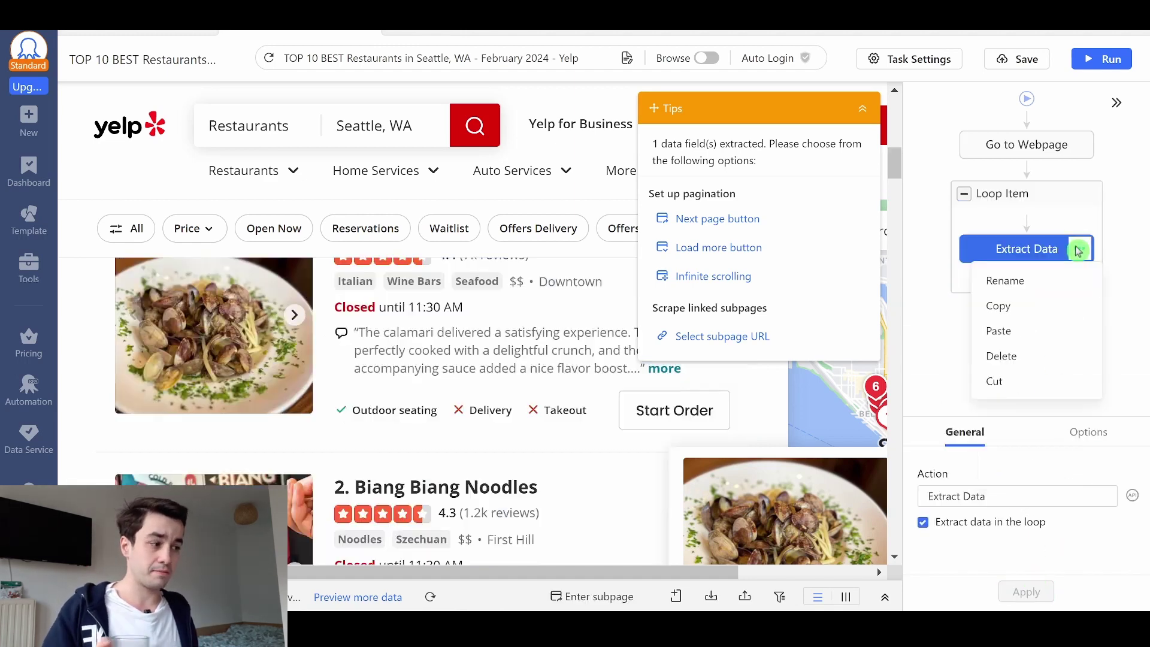
click(1038, 358)
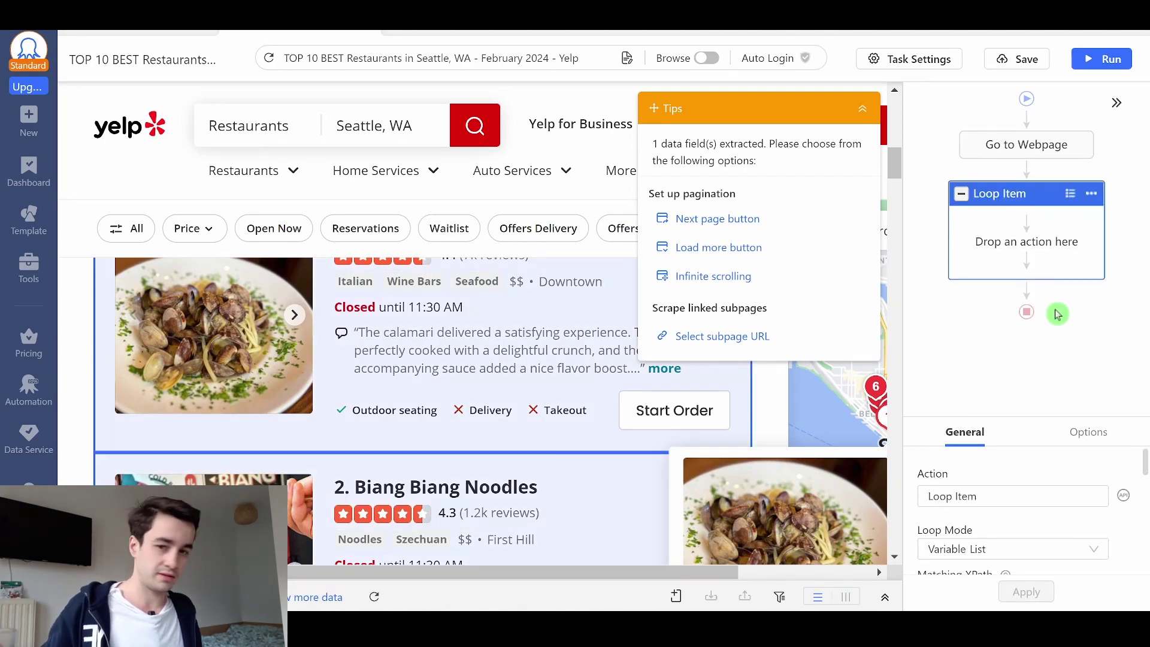
Scroll through the page to confirm the loop highlights all ten listings
click(1072, 433)
click(963, 432)
scroll(420, 359, down, 7)
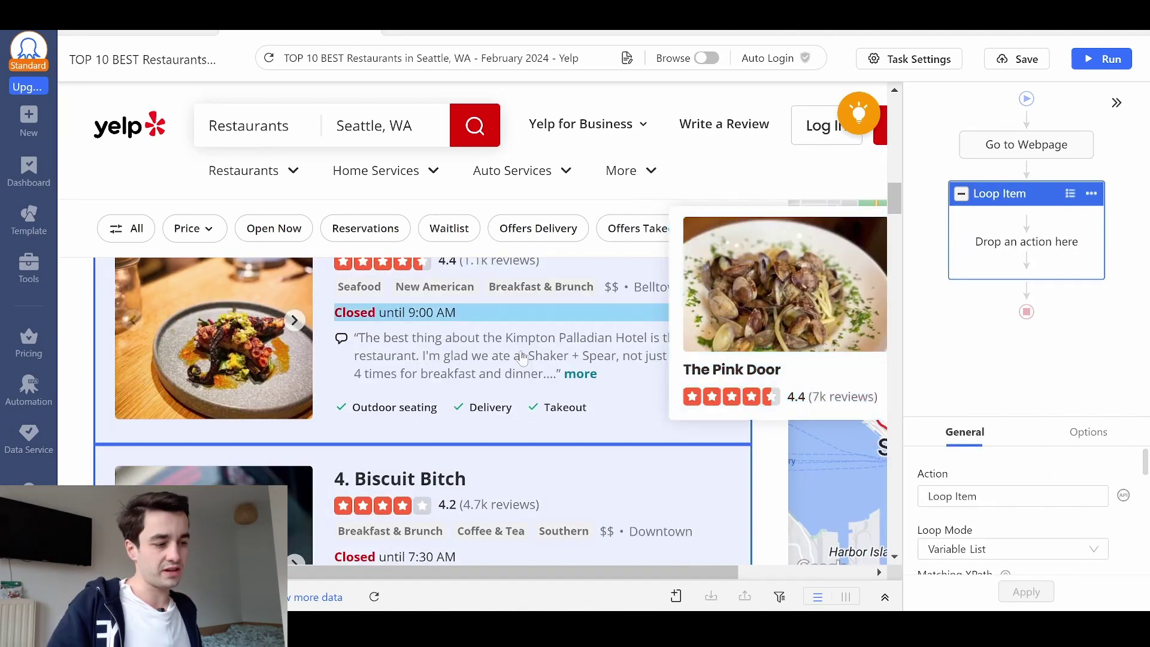
scroll(406, 358, down, 2)
scroll(406, 358, down, 10)
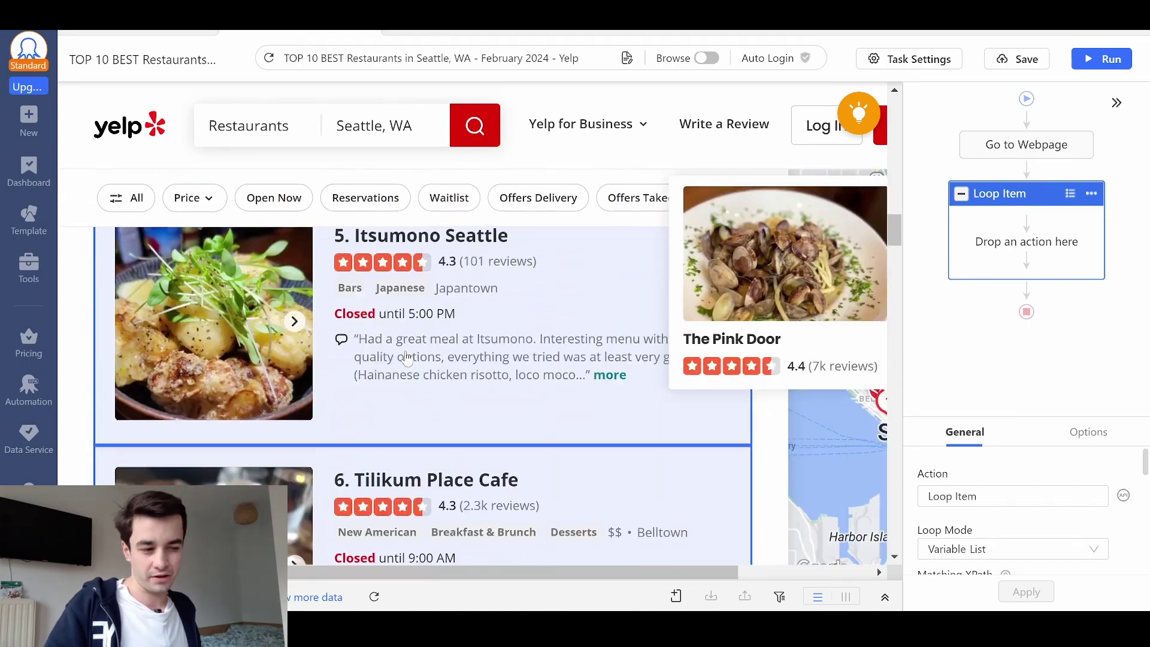
scroll(407, 358, down, 12)
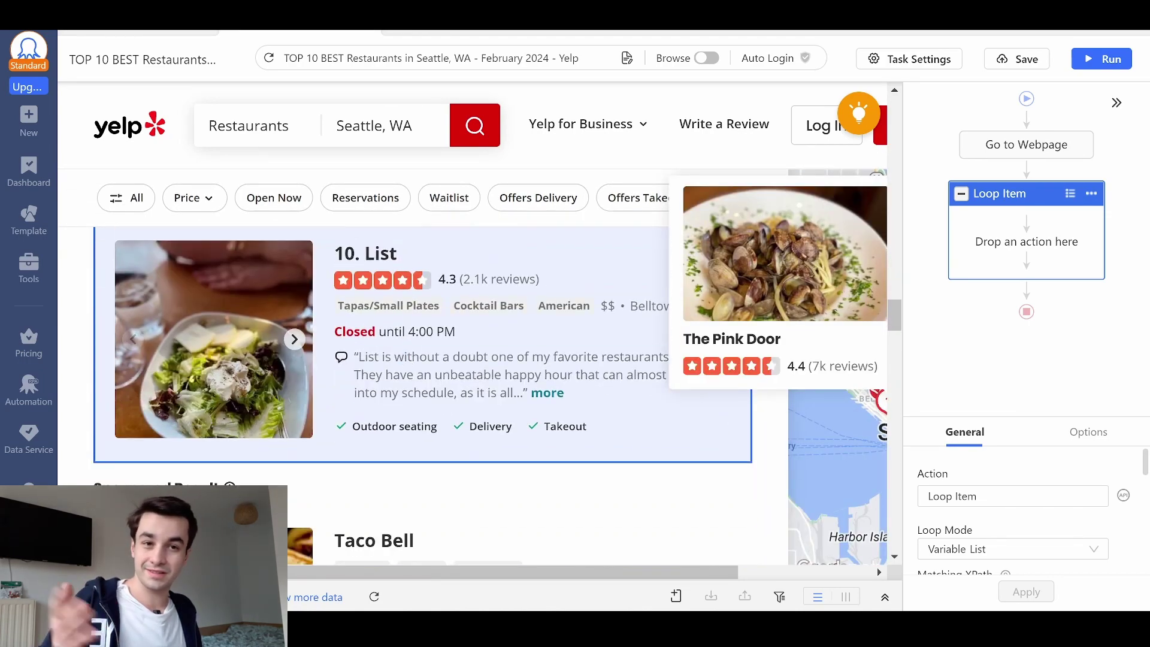
scroll(406, 358, up, 4)
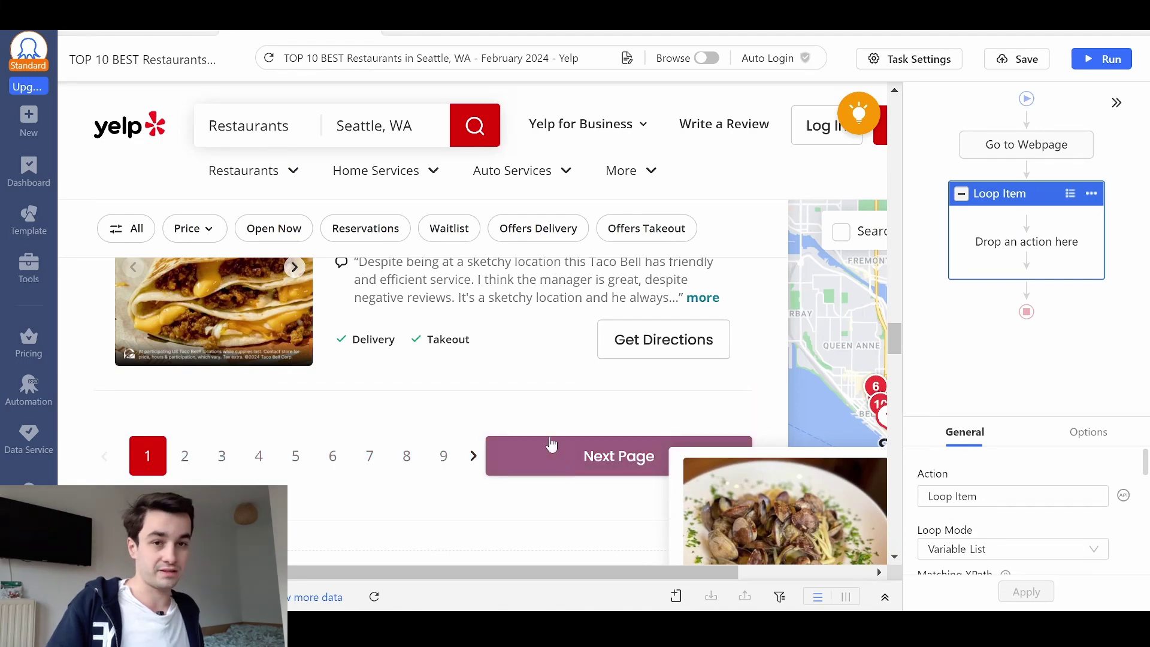
Hide the workflow panel and select the next-page arrow in Yelp's pagination
click(1117, 105)
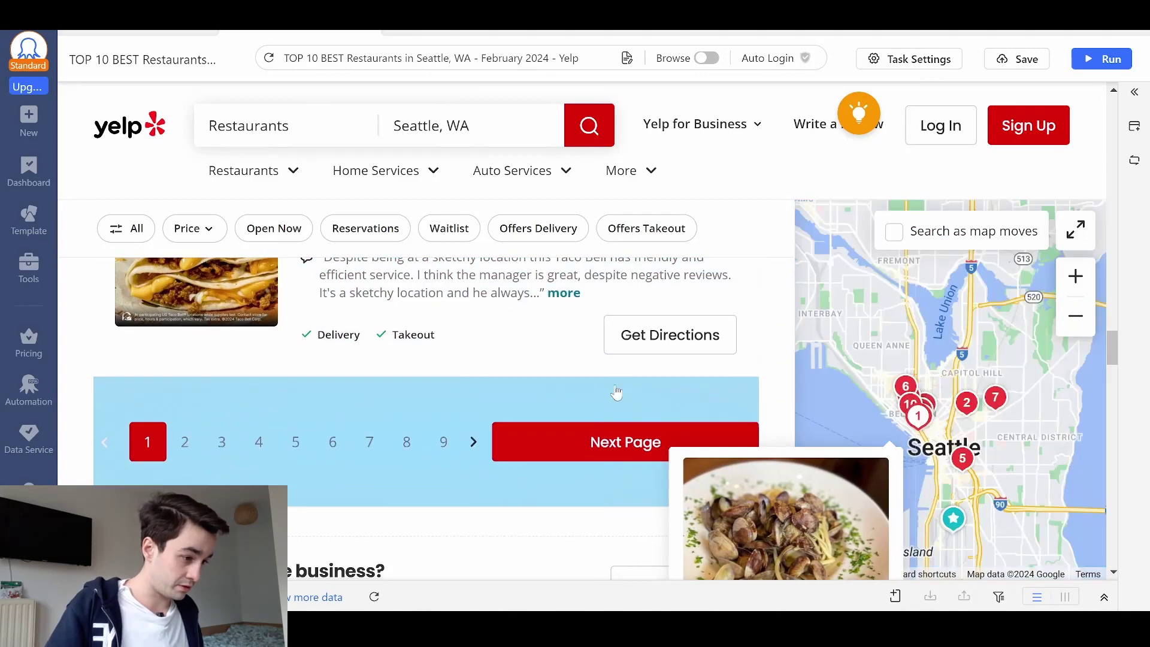
scroll(486, 343, down, 3)
scroll(486, 343, up, 1)
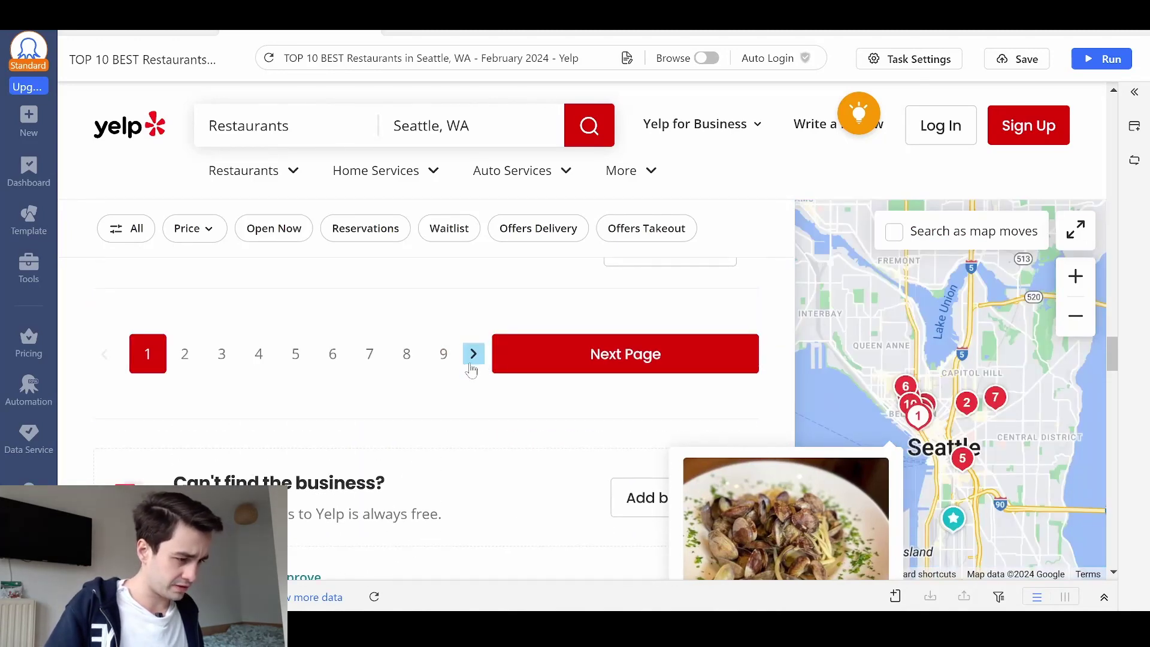
click(472, 362)
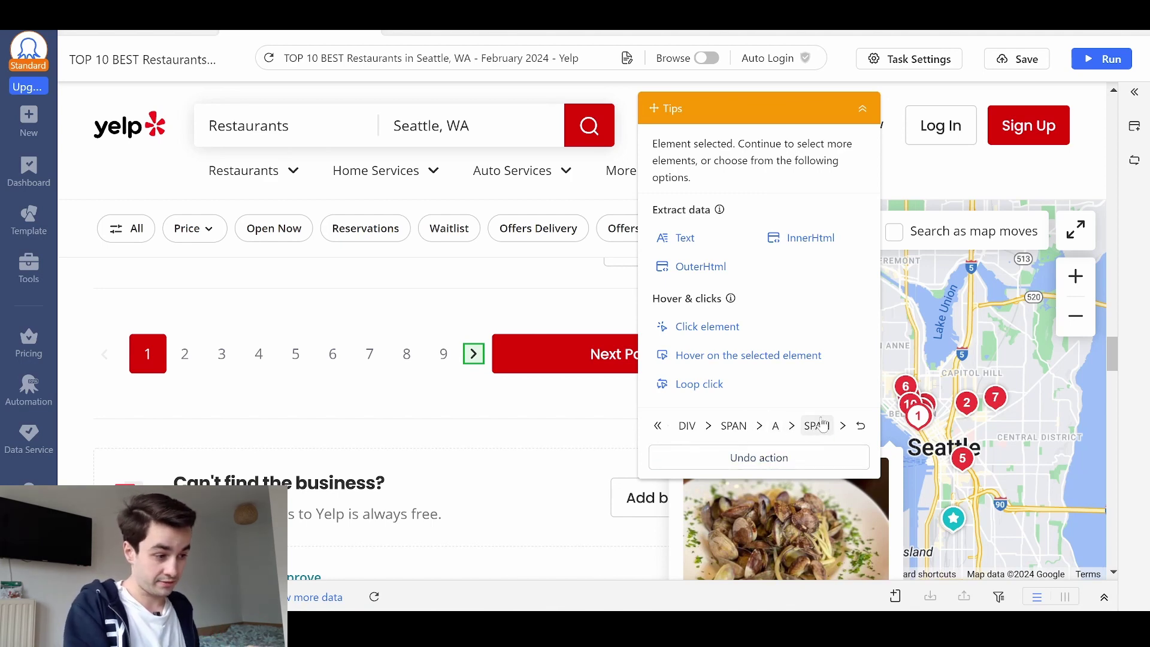
Select the arrow's link element and turn it into a loop click for pagination
click(777, 426)
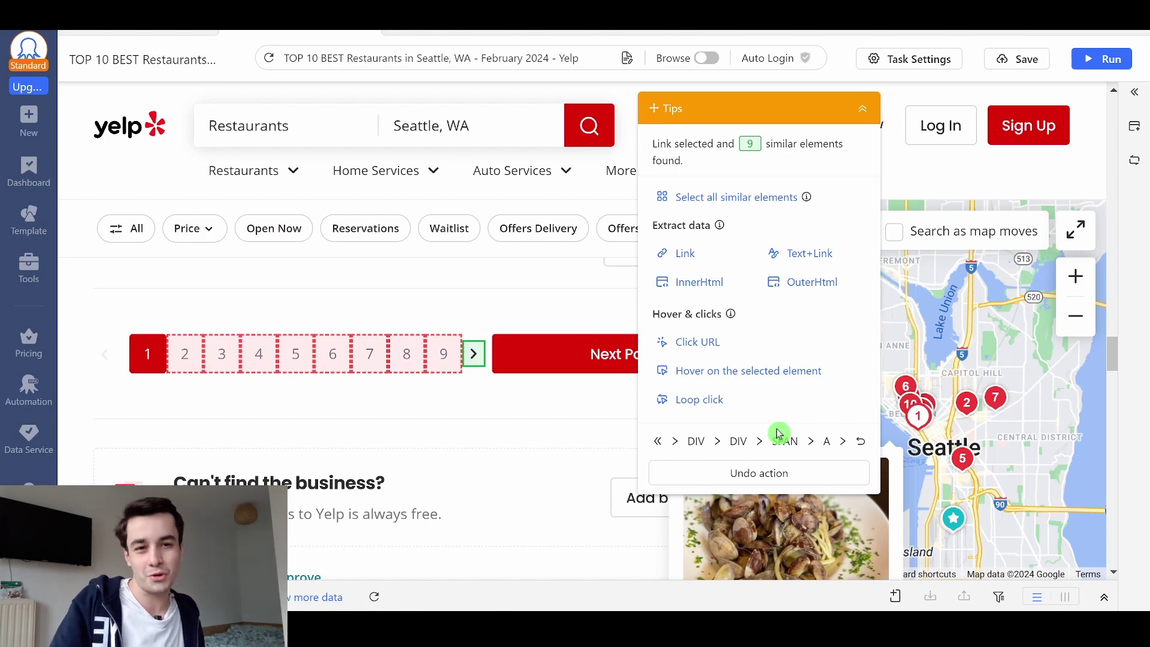
click(698, 401)
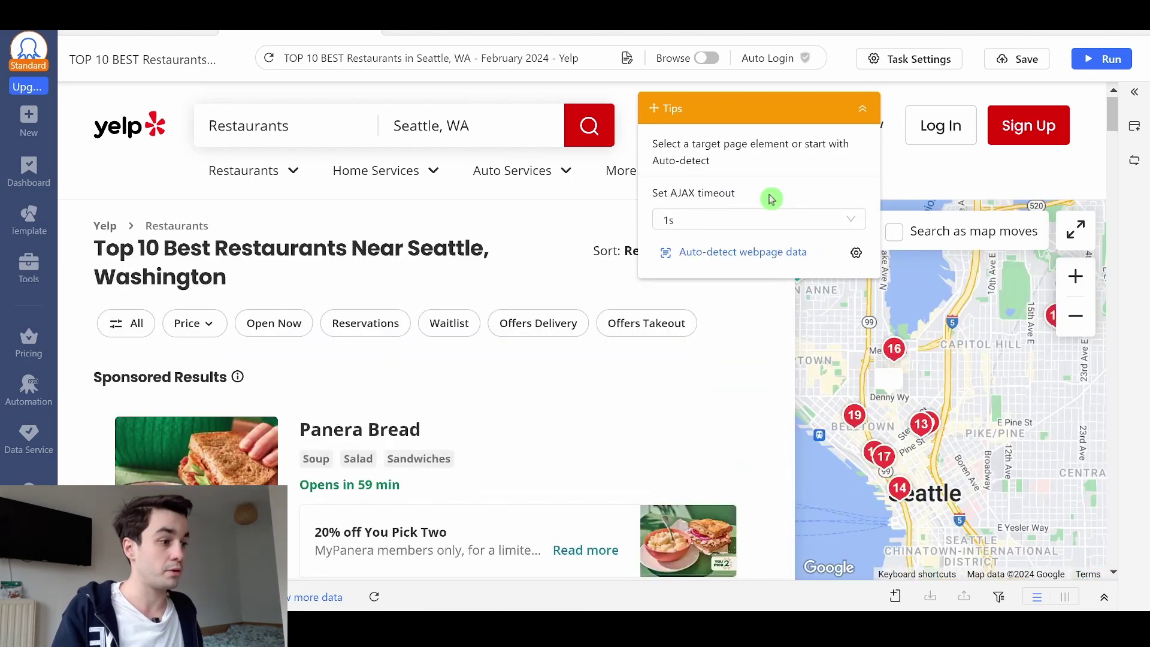
Set the AJAX timeout to 10s and make the page click wait 1s first
click(760, 234)
click(741, 437)
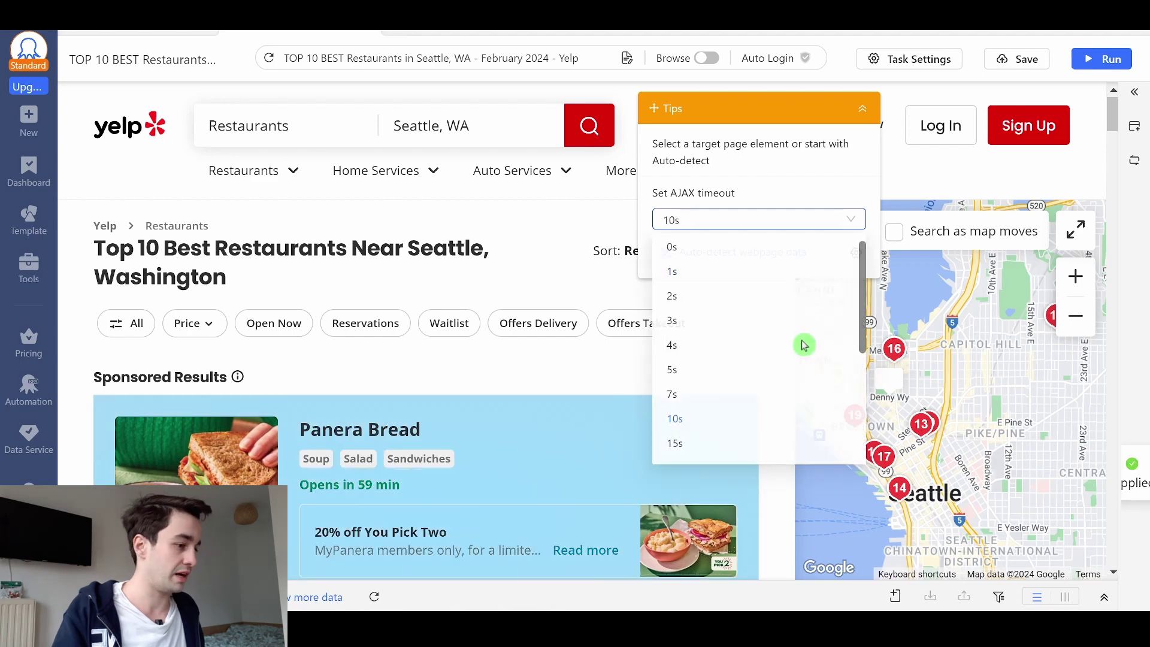
click(1135, 91)
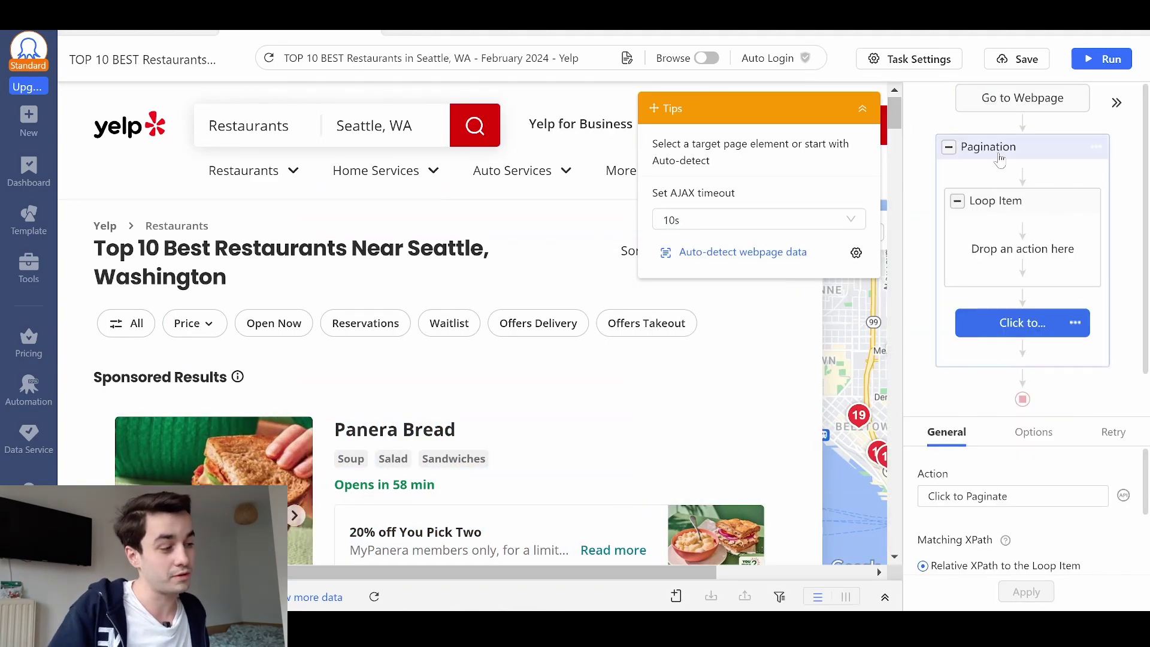
click(1028, 440)
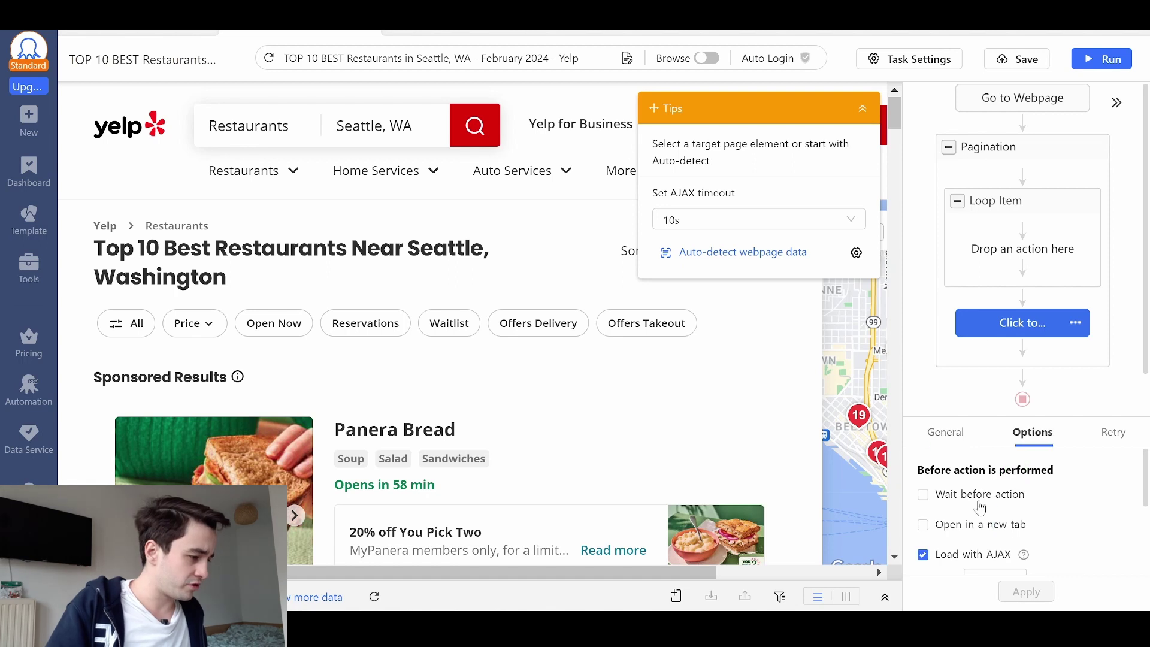
click(978, 499)
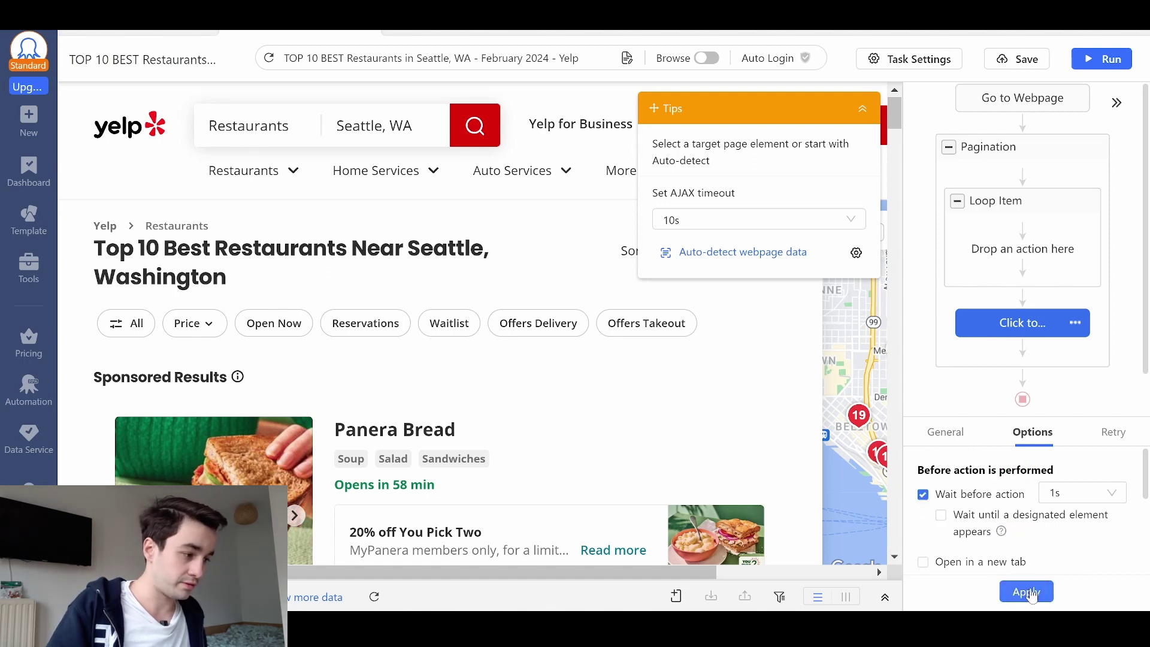
click(1027, 591)
Give the Pagination loop a 1s wait before acting
click(1048, 147)
click(1089, 433)
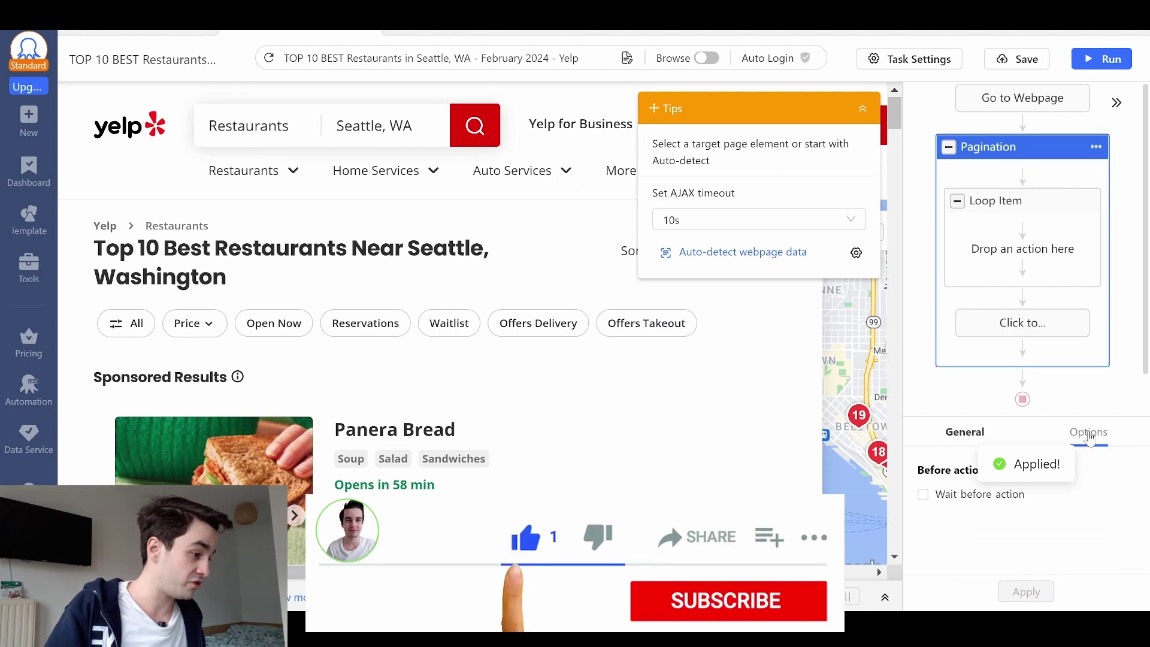
click(1002, 495)
click(1026, 591)
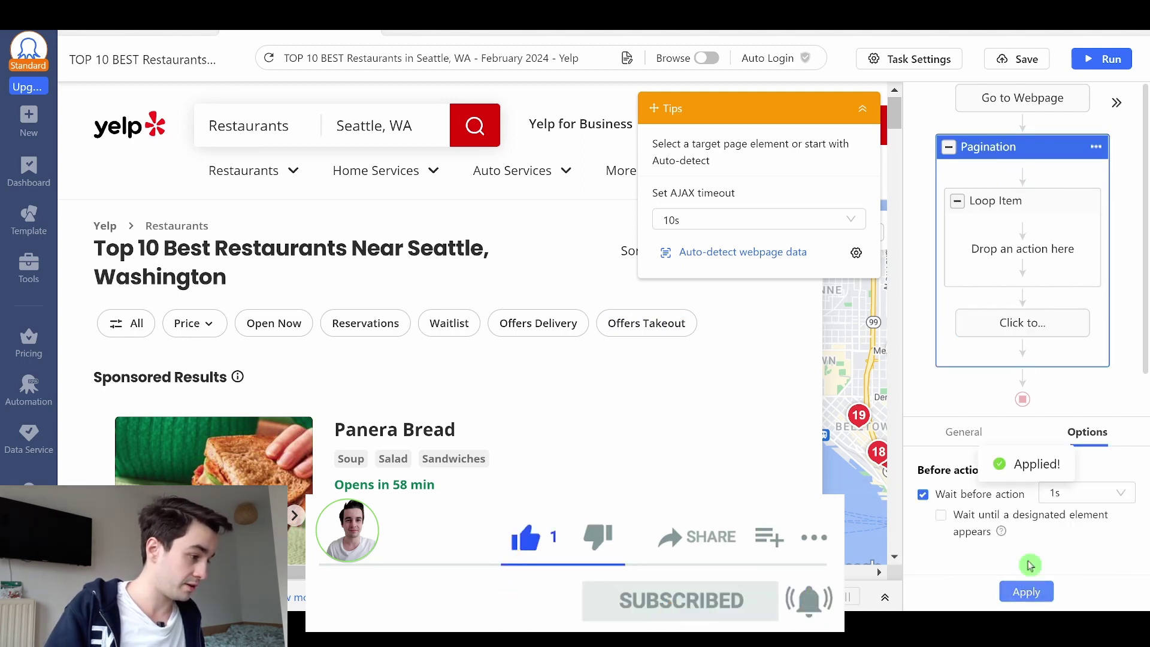
click(964, 432)
scroll(988, 503, down, 2)
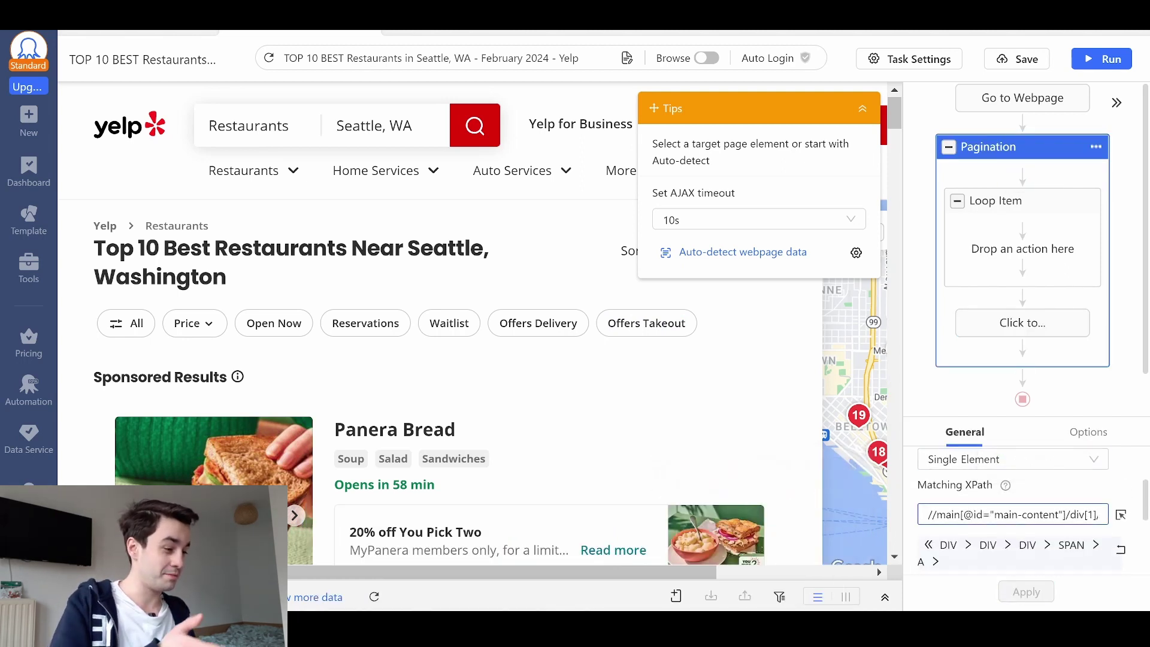
click(987, 550)
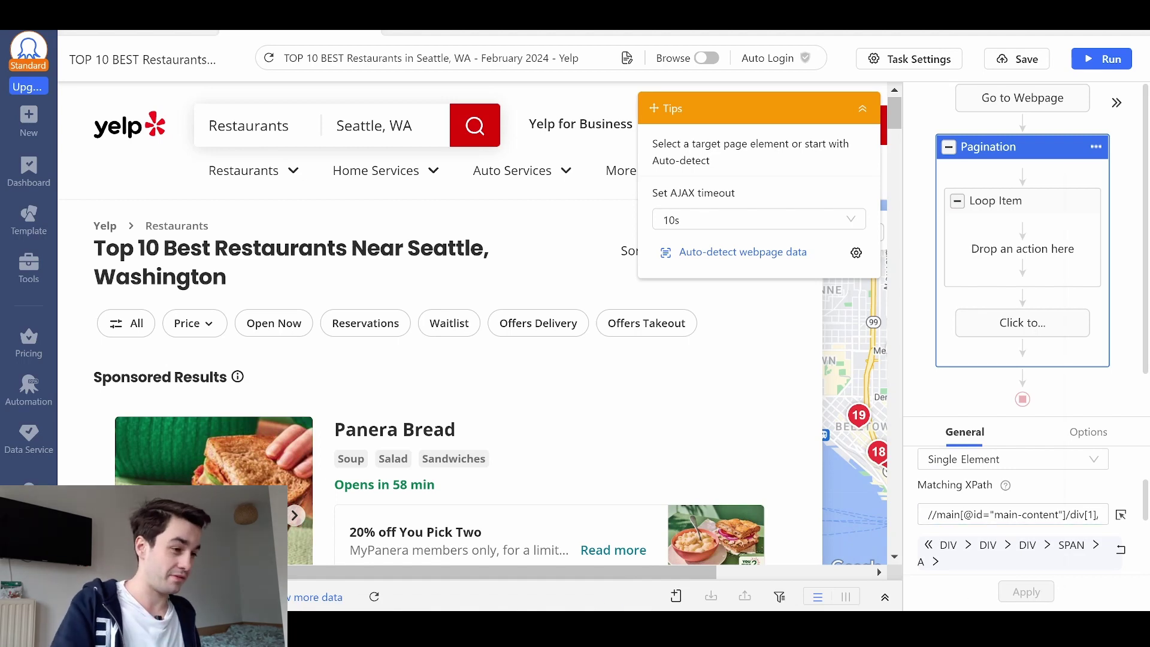
key(alt+Tab)
key(alt+Tab)
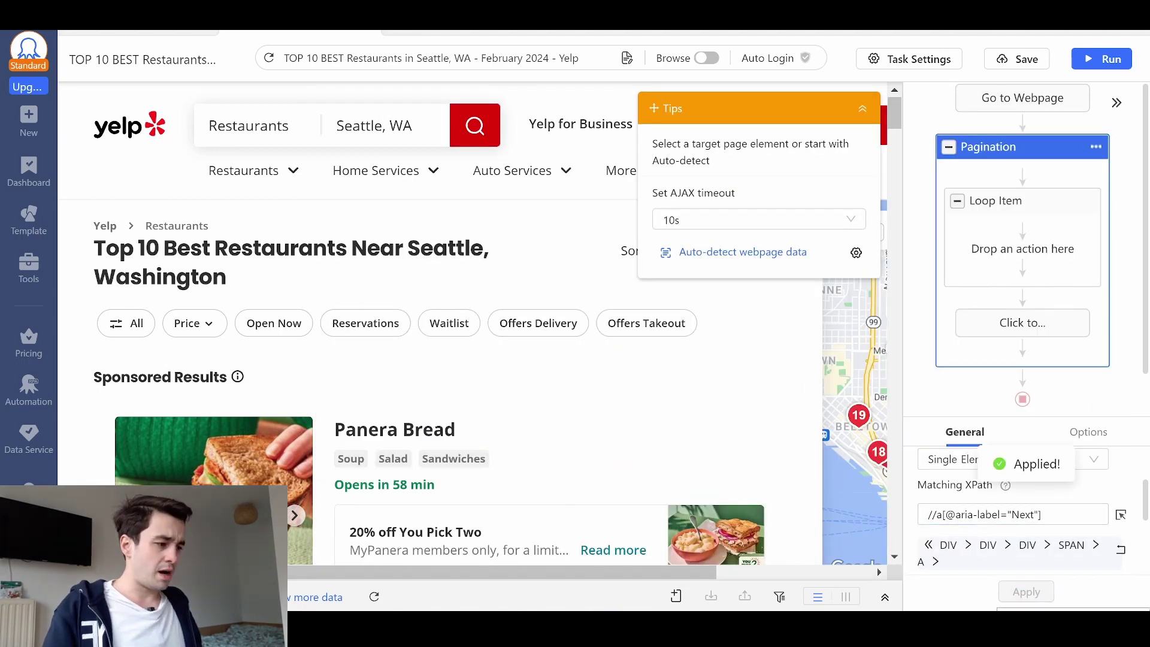
drag(881, 143, 896, 360)
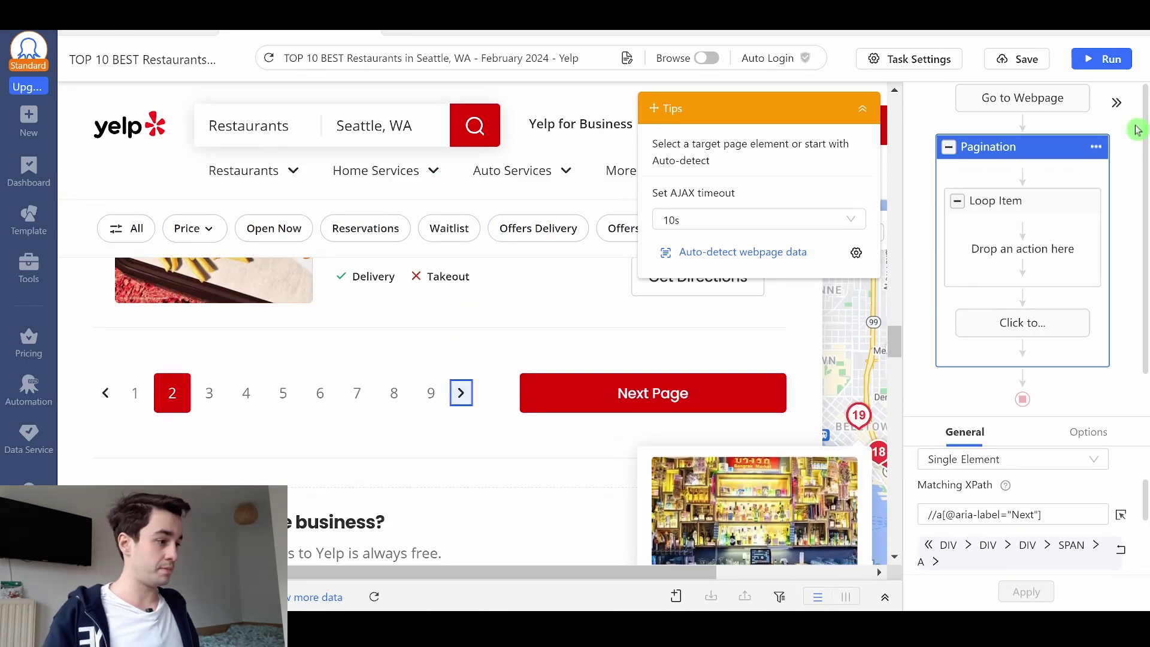
click(1015, 371)
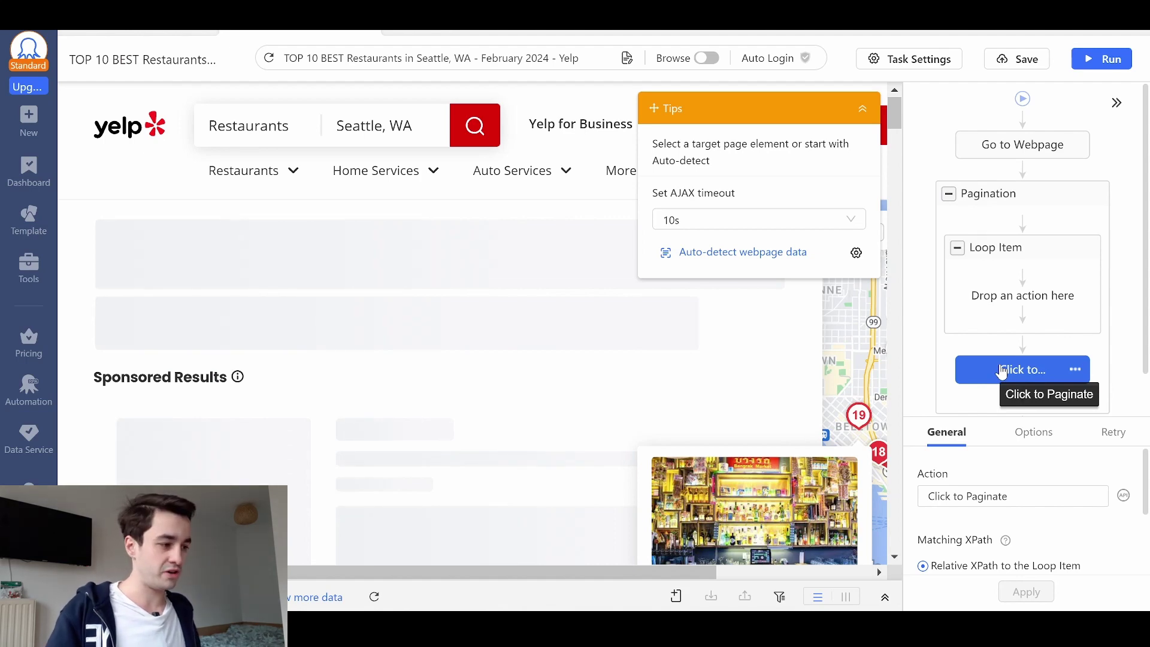
click(862, 109)
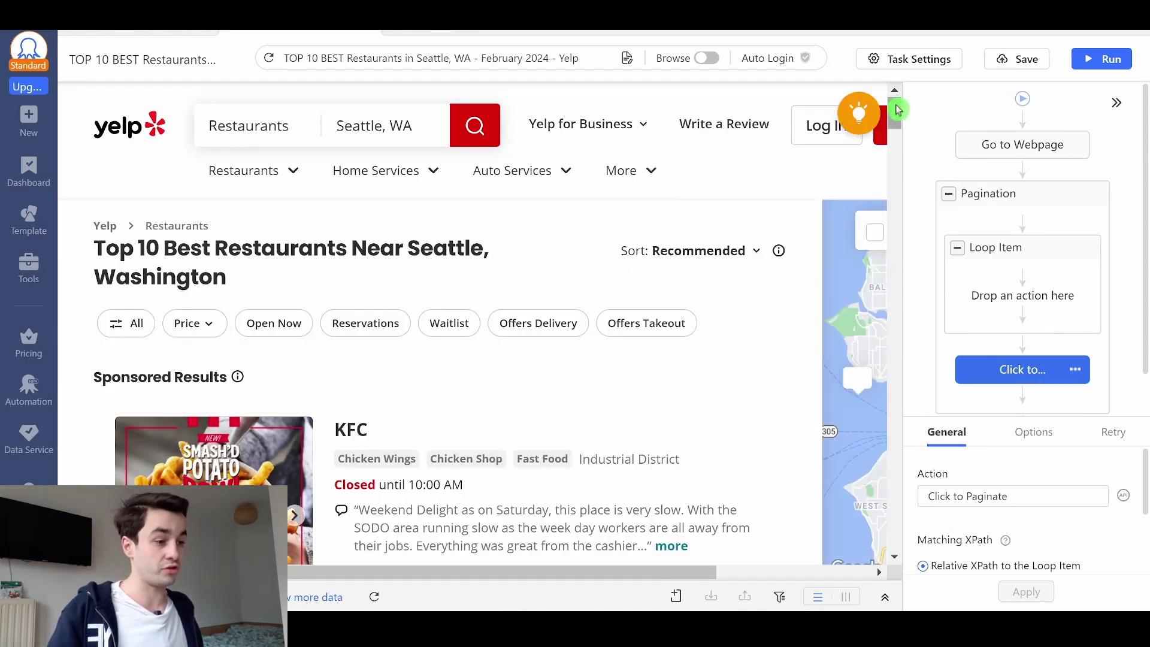
drag(899, 110, 945, 334)
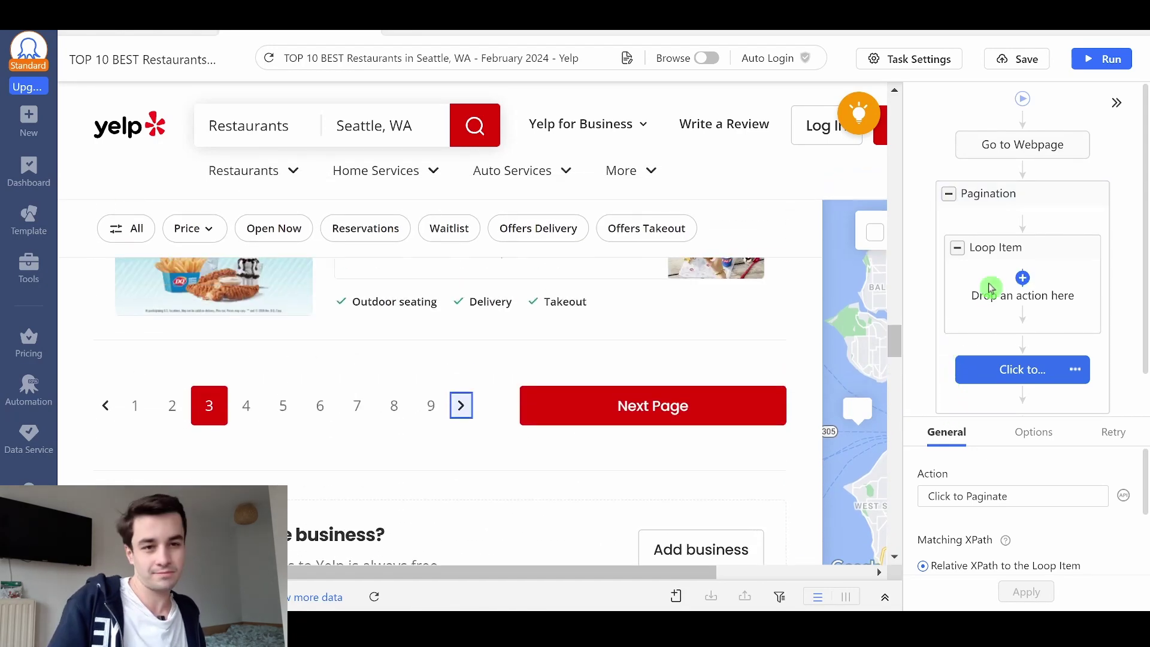
click(1035, 151)
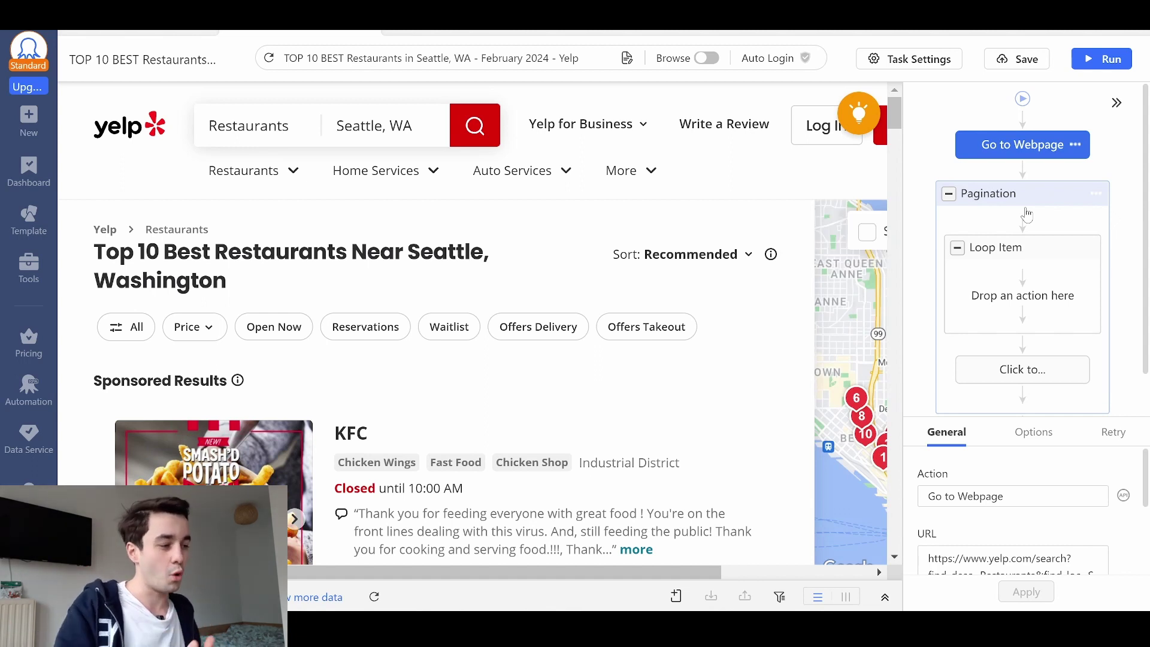
click(1026, 214)
Add a Click URL step on The Pink Door's title to open each restaurant's detail page
click(992, 248)
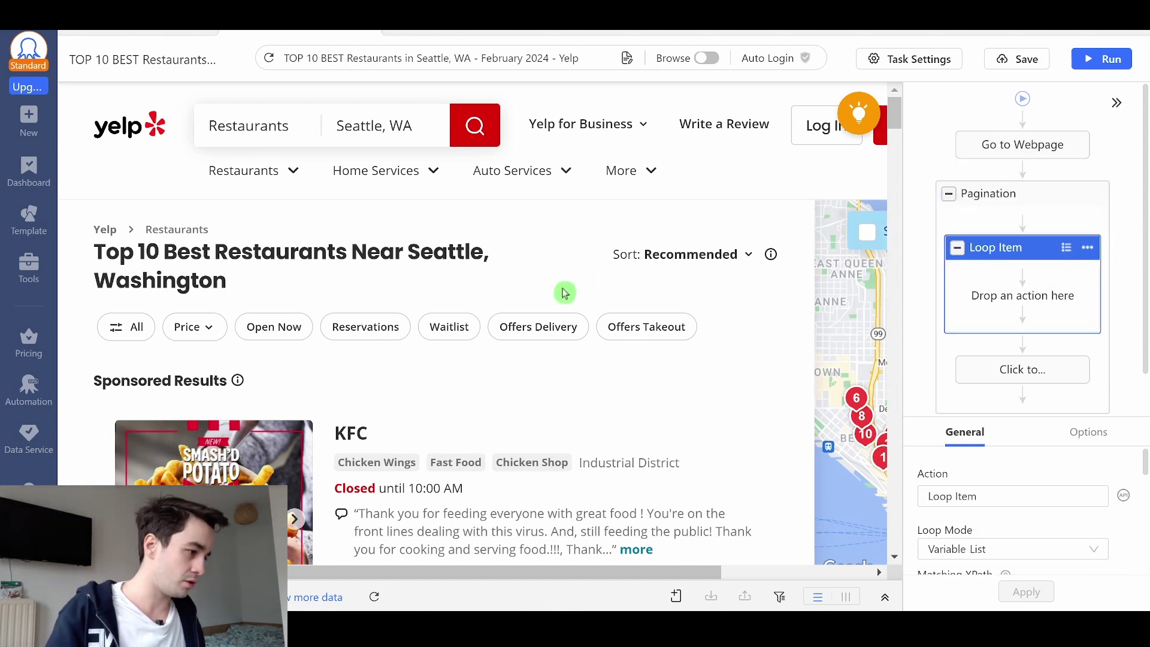
scroll(565, 334, down, 5)
scroll(617, 353, up, 2)
scroll(617, 353, down, 8)
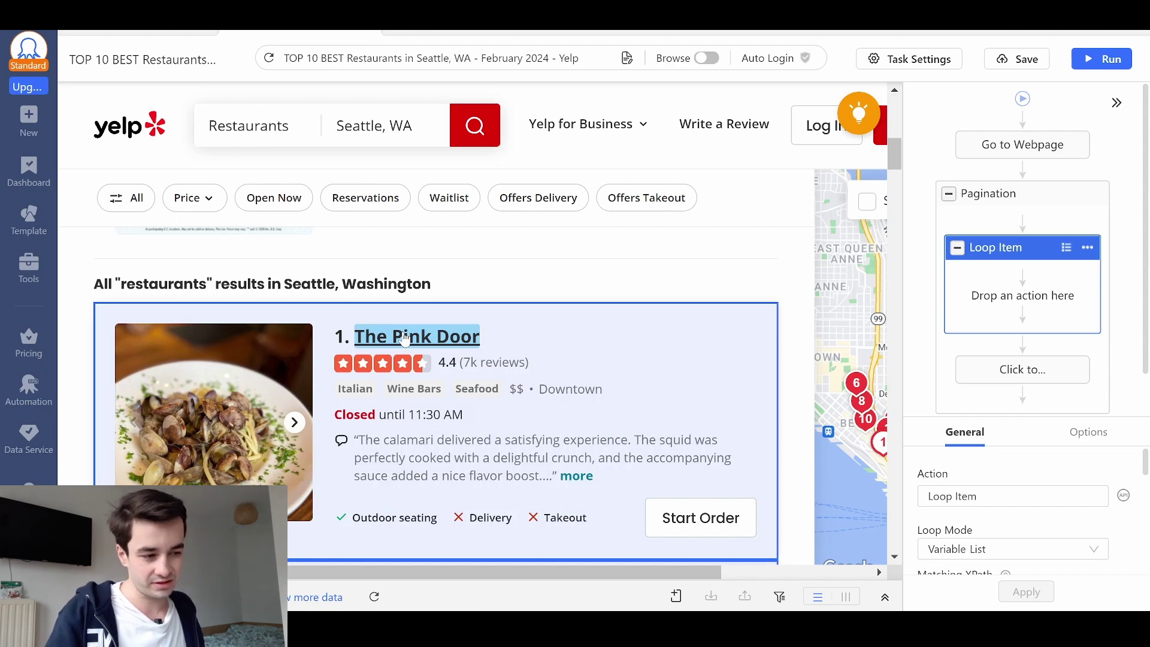
click(405, 339)
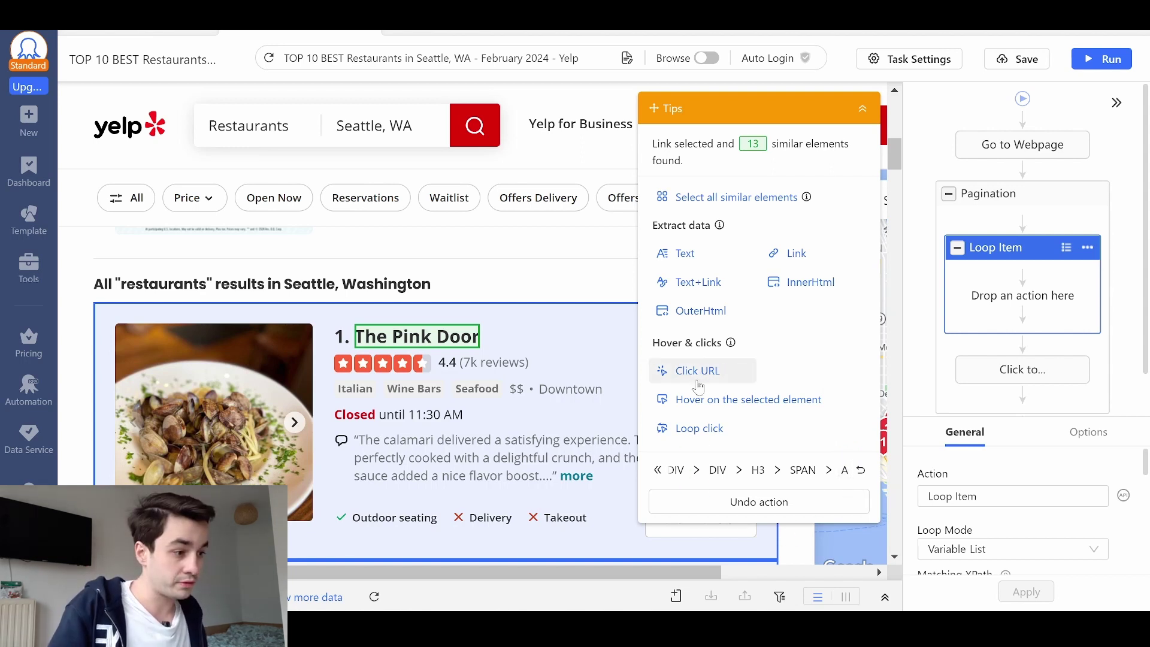
click(737, 372)
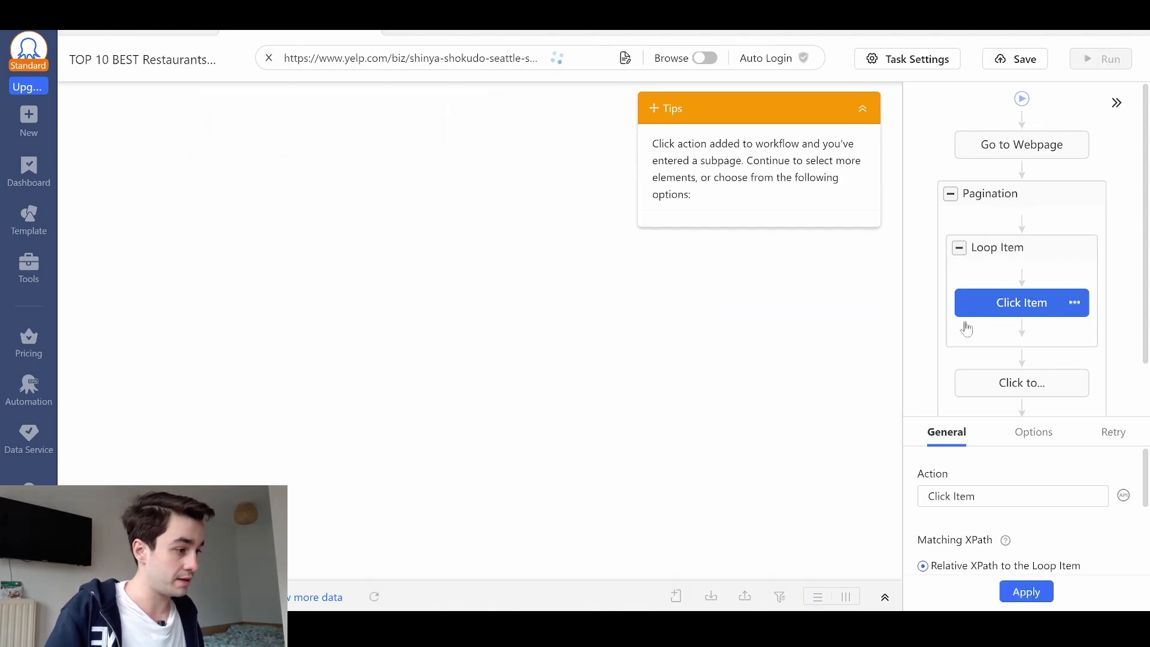
Give the Click Item step a 1s wait before action and apply it
click(1045, 438)
scroll(1002, 507, down, 2)
scroll(994, 516, up, 2)
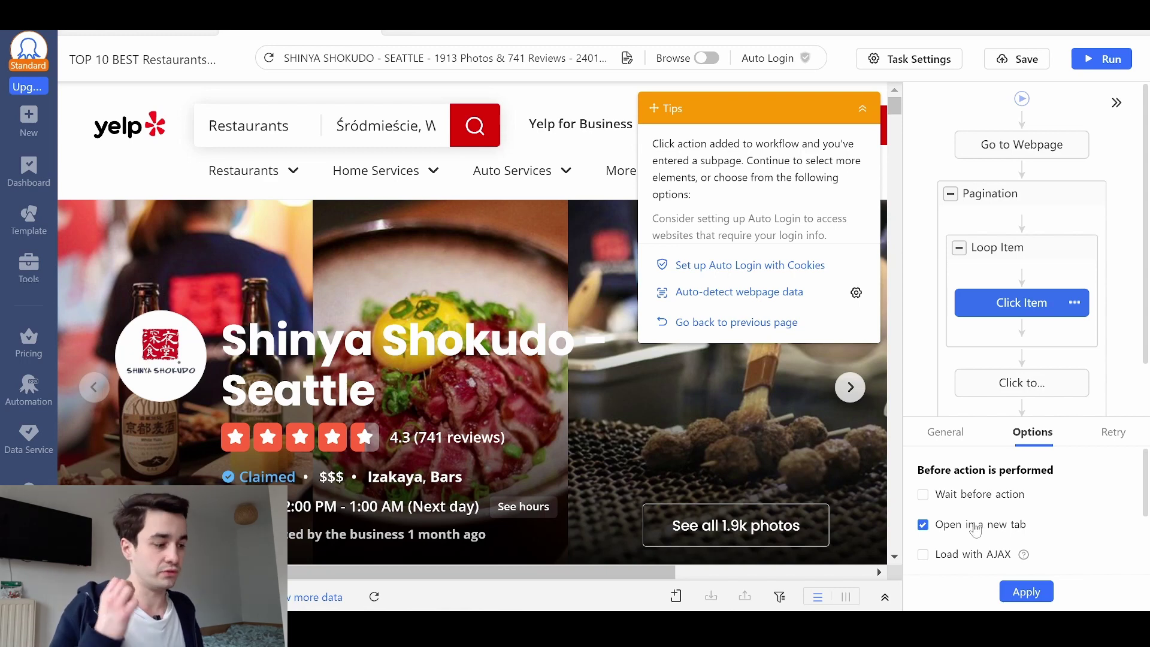
click(973, 494)
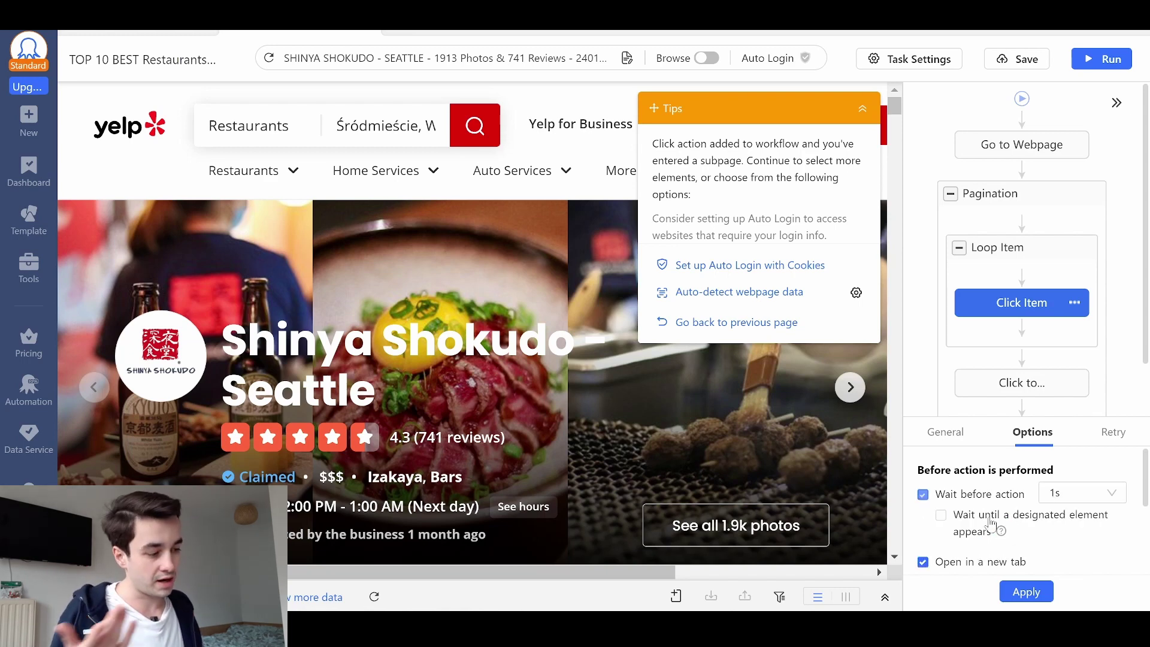
click(1026, 592)
click(947, 432)
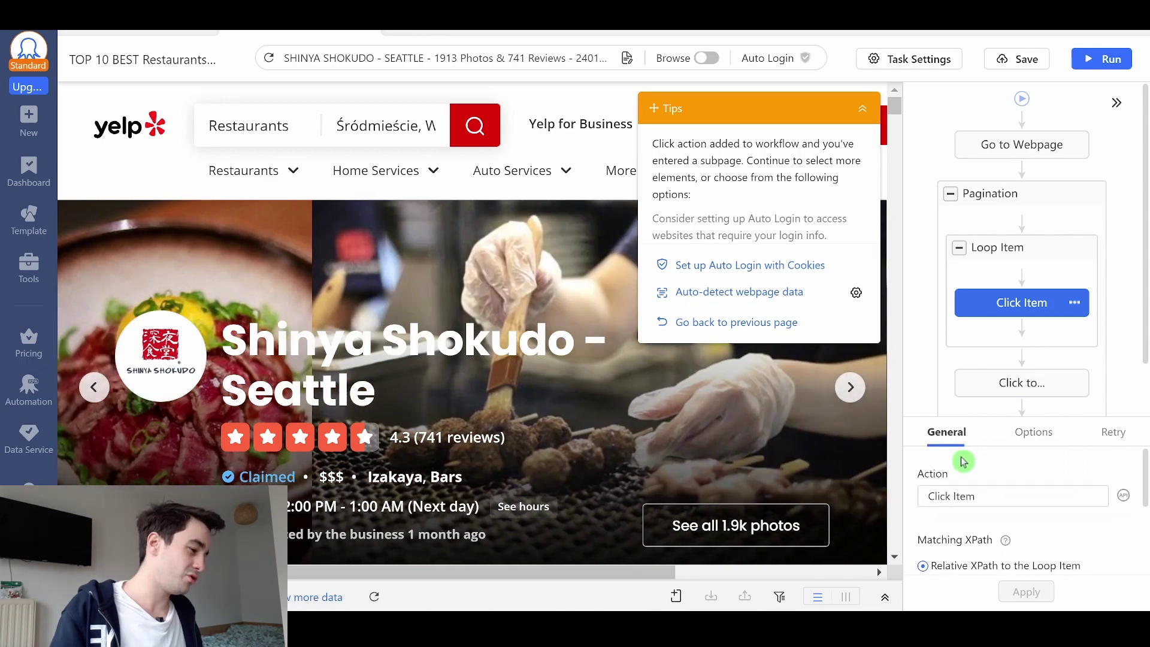
scroll(959, 480, down, 2)
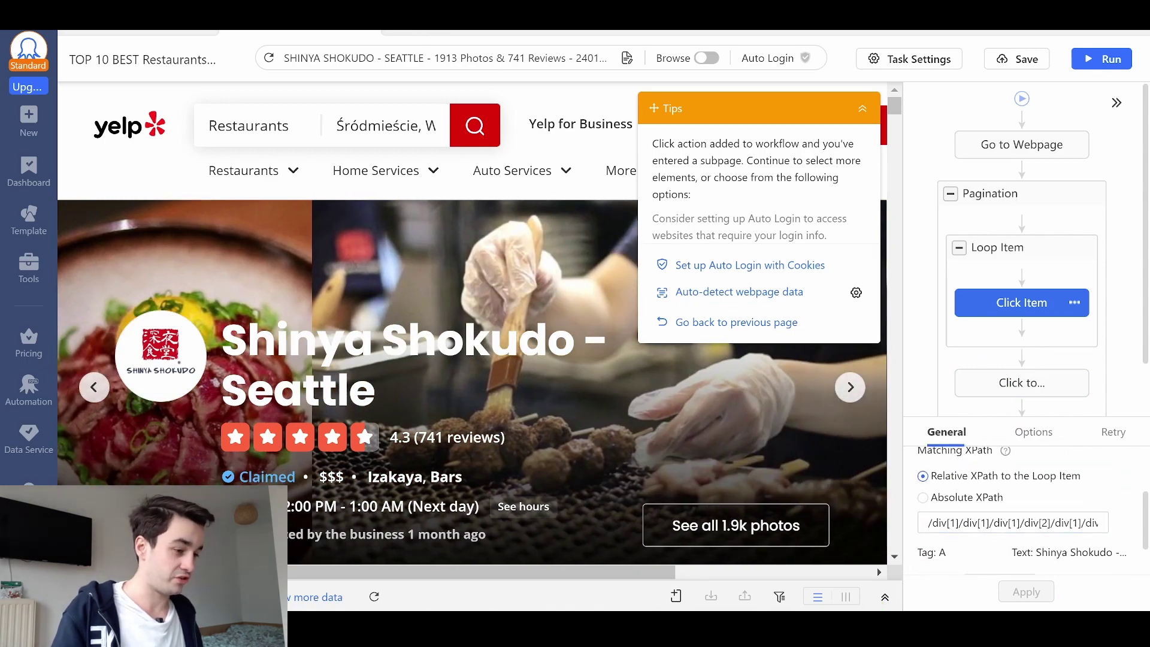
Check the Click_Item XPath in Yelp.txt, preview The Pink Door page, then reopen the notes
key(alt+Tab)
drag(442, 256, 320, 256)
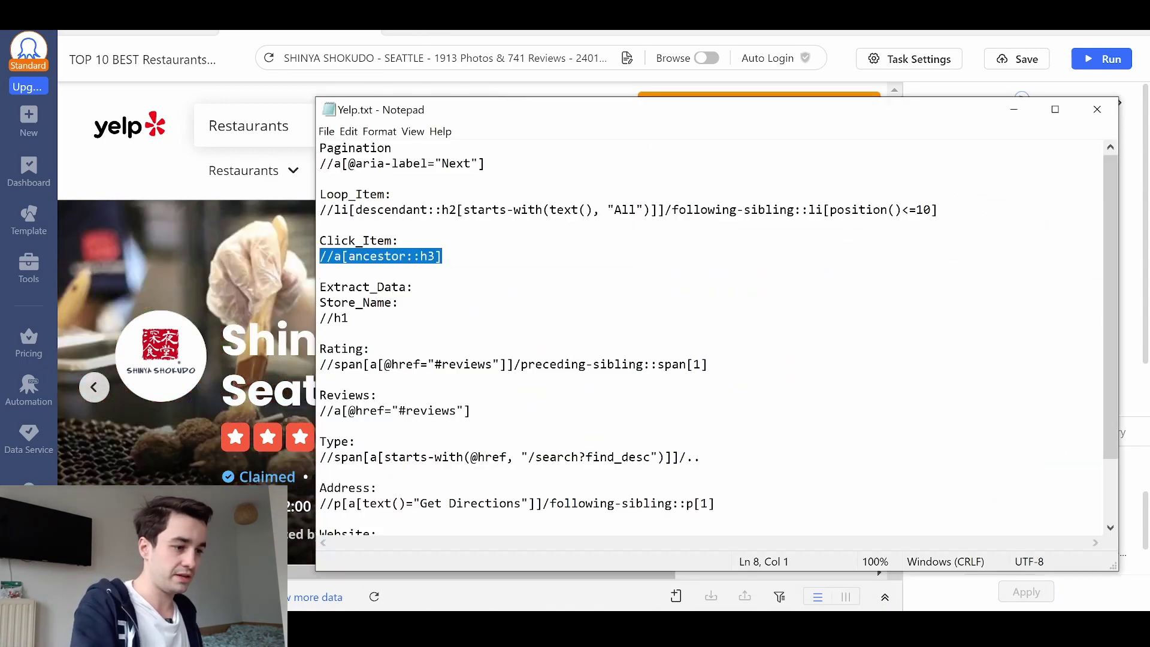
click(1015, 109)
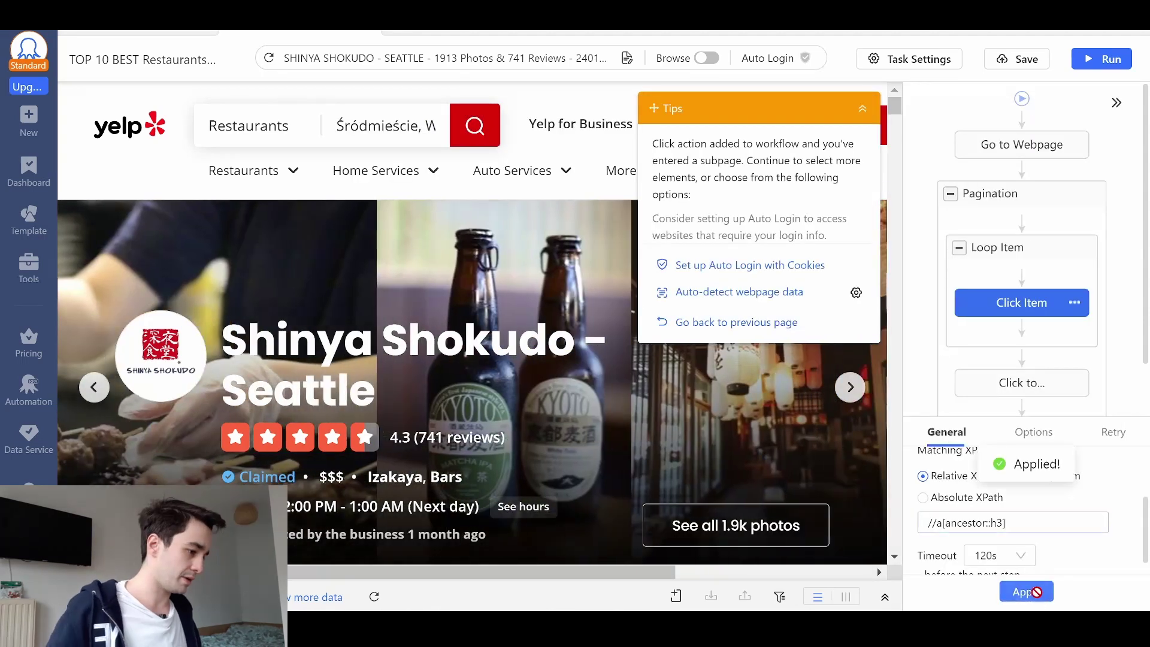
click(1033, 267)
click(1017, 316)
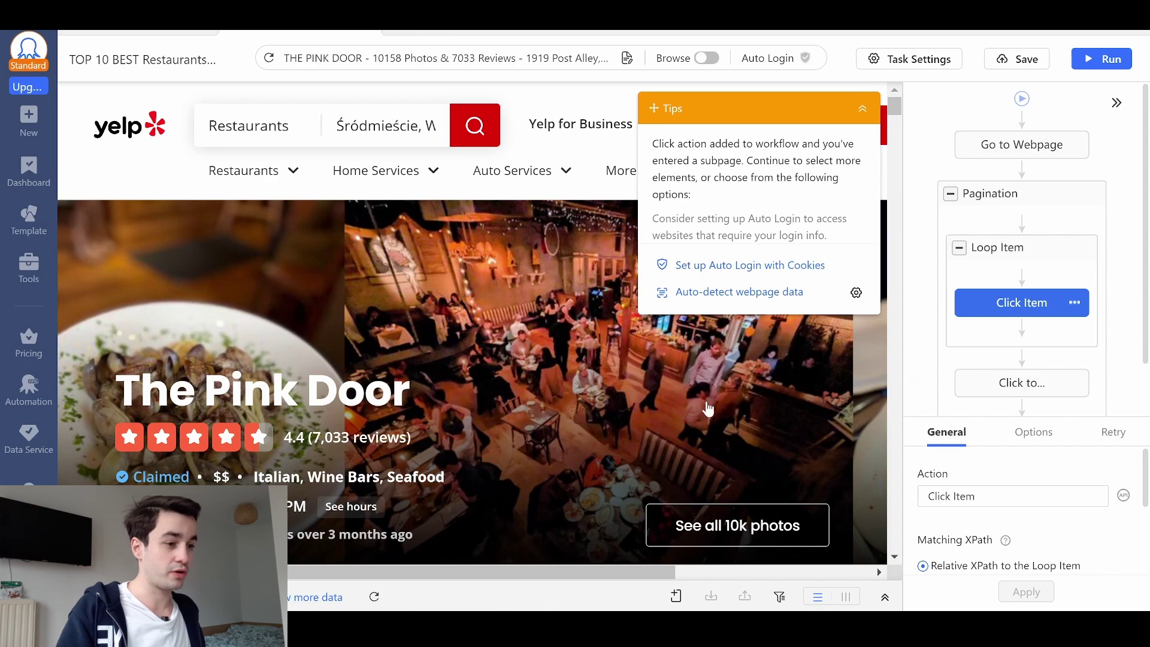
scroll(707, 408, down, 2)
key(alt+Tab)
scroll(713, 336, down, 1)
scroll(713, 336, down, 1)
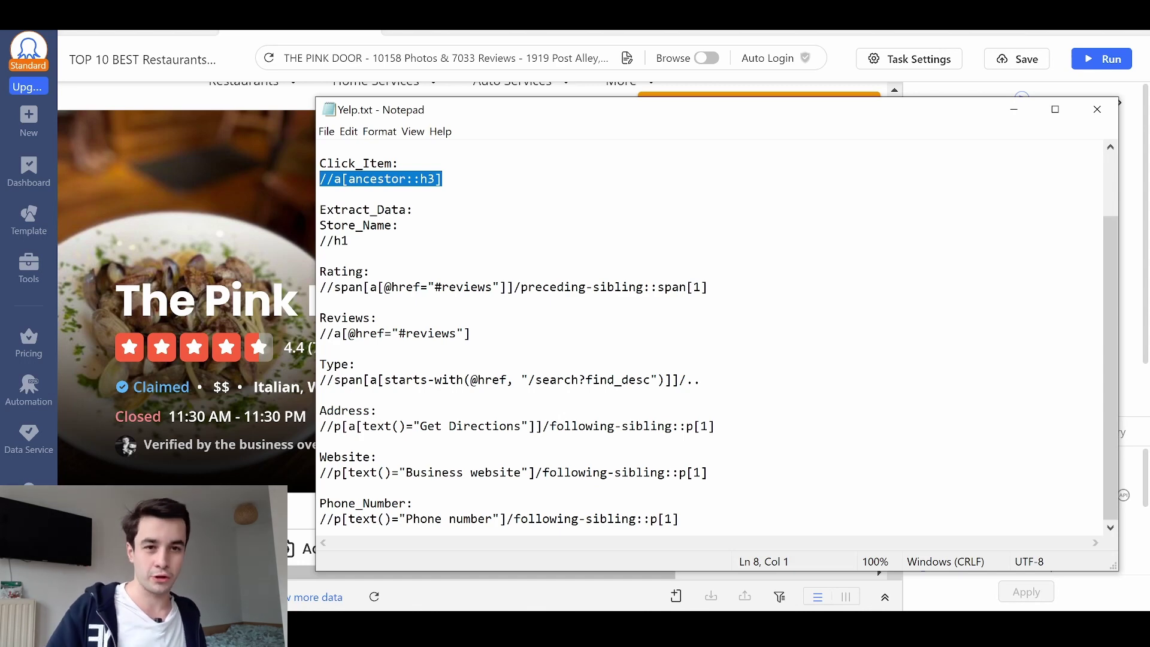
Insert an Extract Data step after Click Item, set to wait 5s before acting
click(1014, 110)
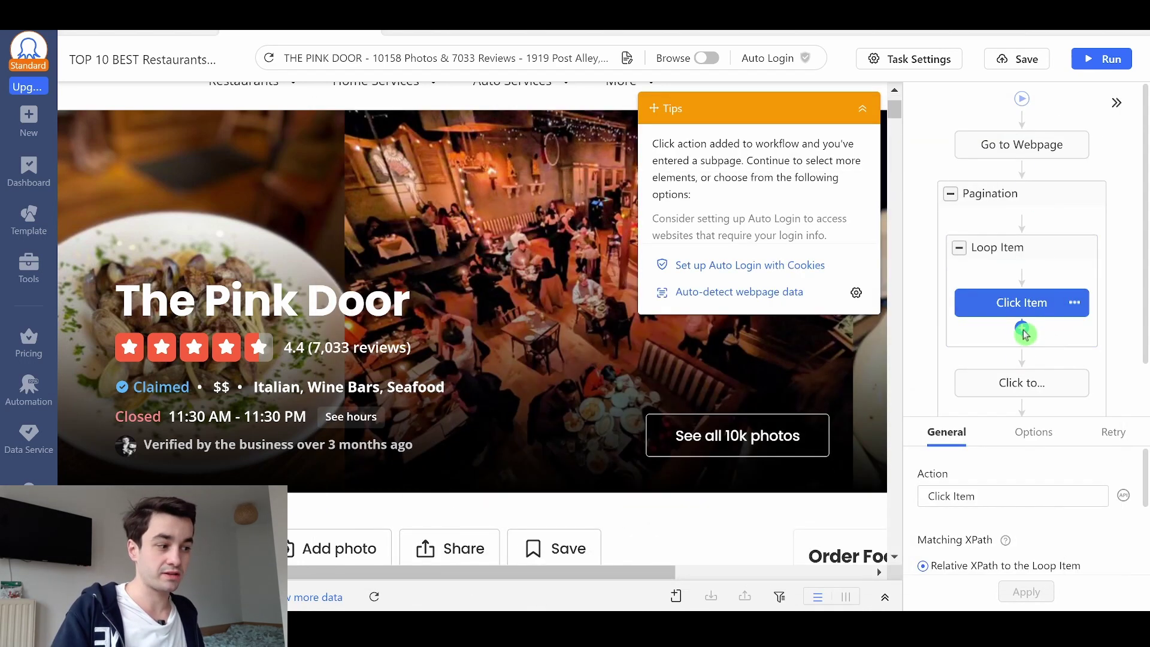
click(1023, 331)
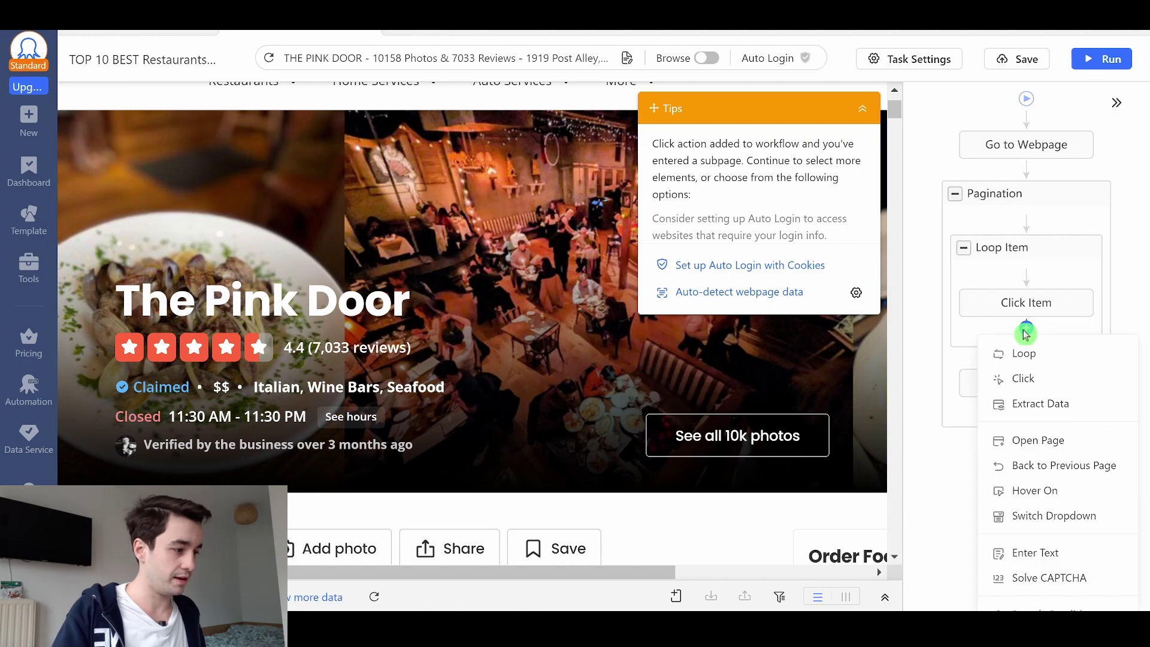
click(1024, 402)
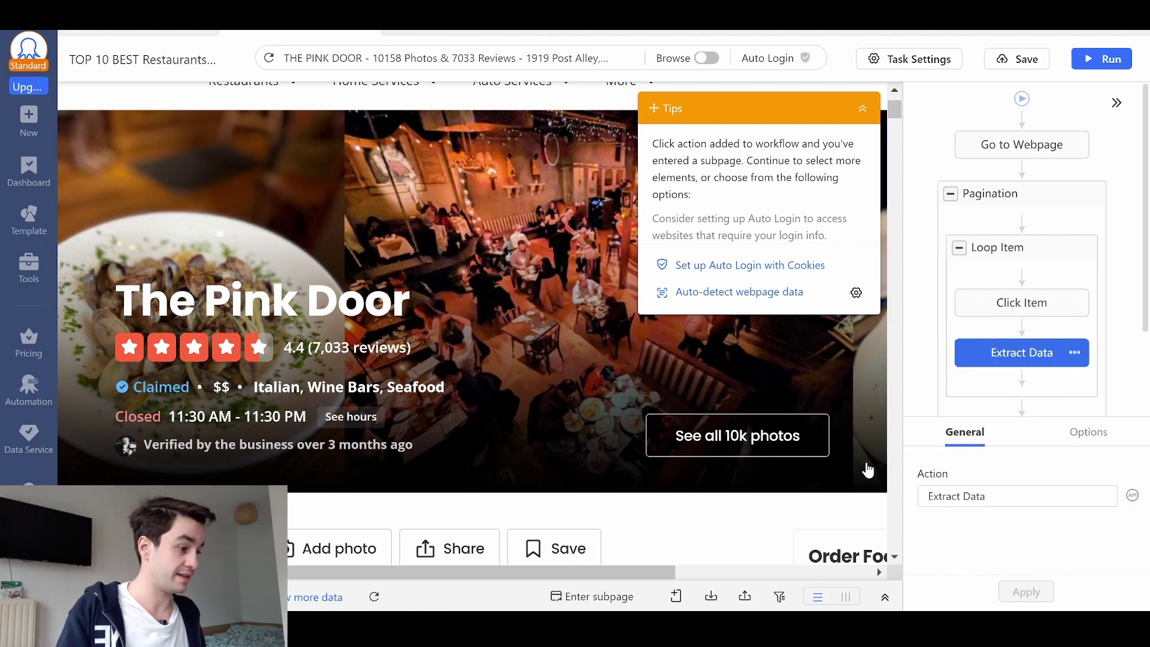
click(1096, 442)
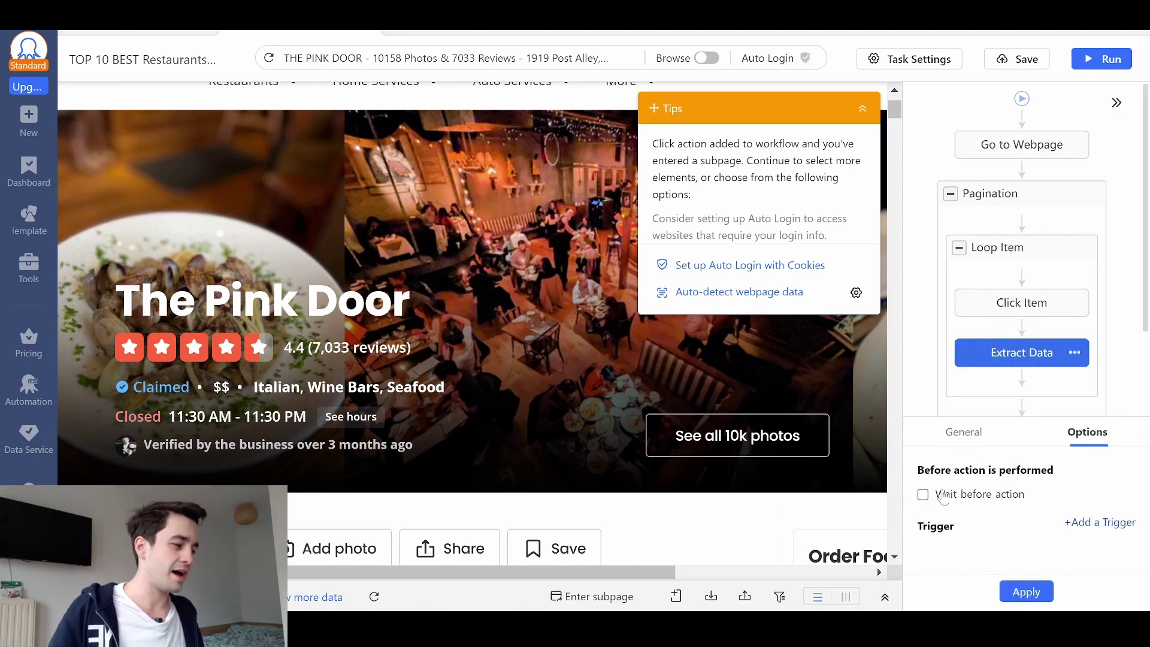
click(943, 497)
click(1095, 505)
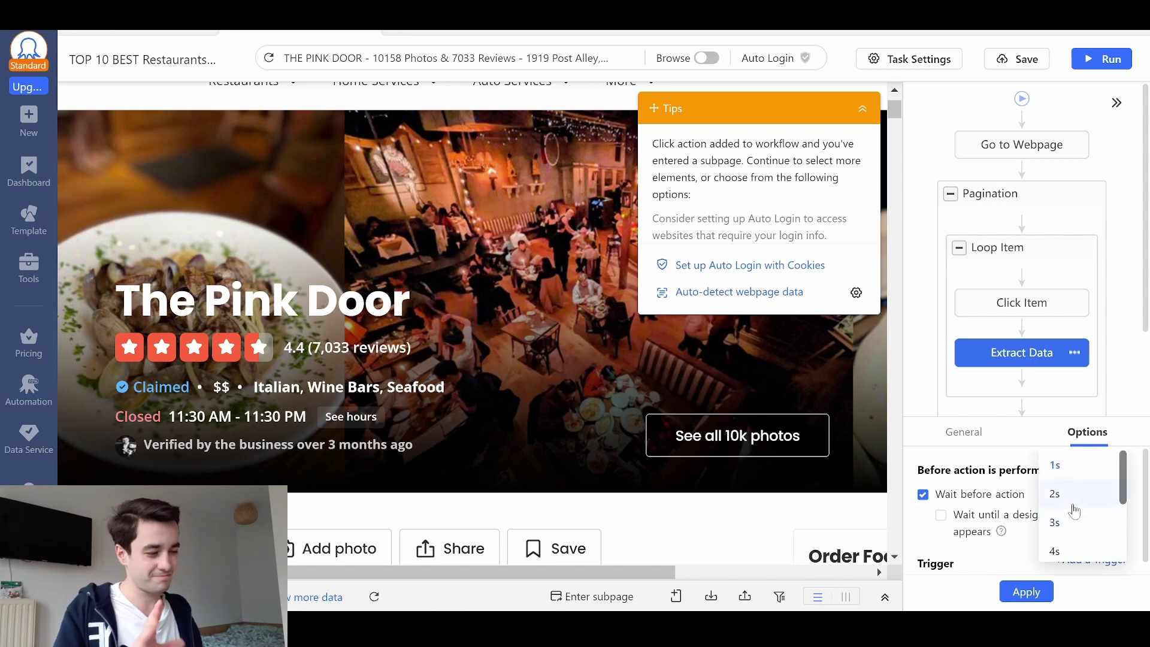
scroll(1074, 509, down, 2)
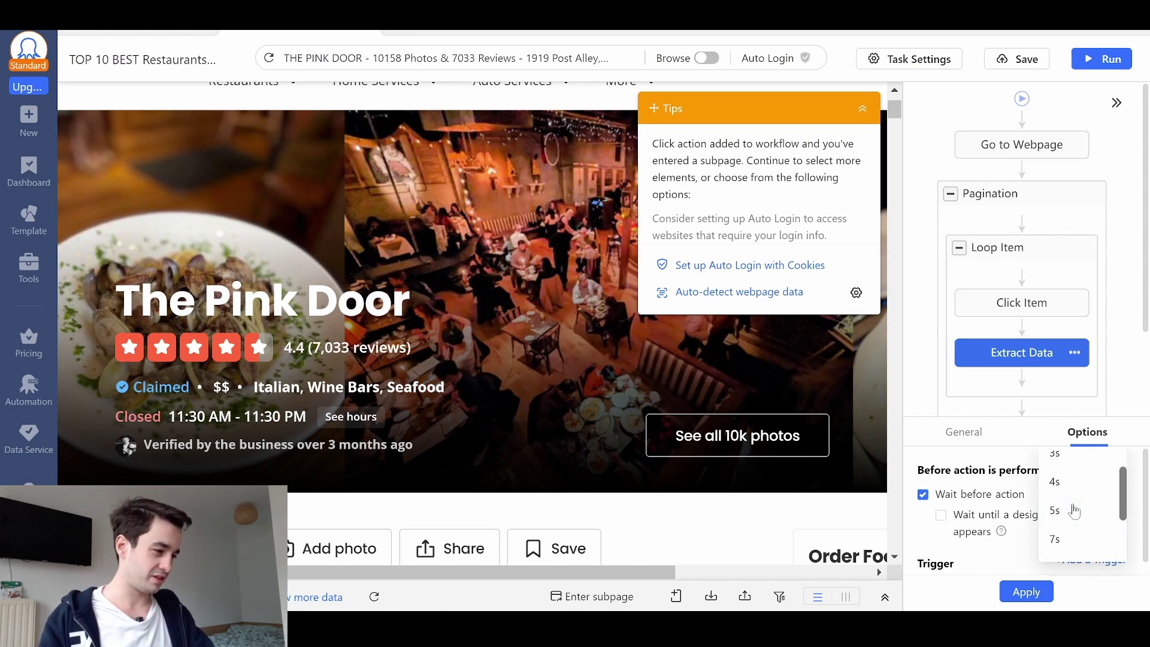
click(1022, 591)
Apply the 5s wait, add a Page URL field from page-level data, and switch to Yelp.txt
click(885, 597)
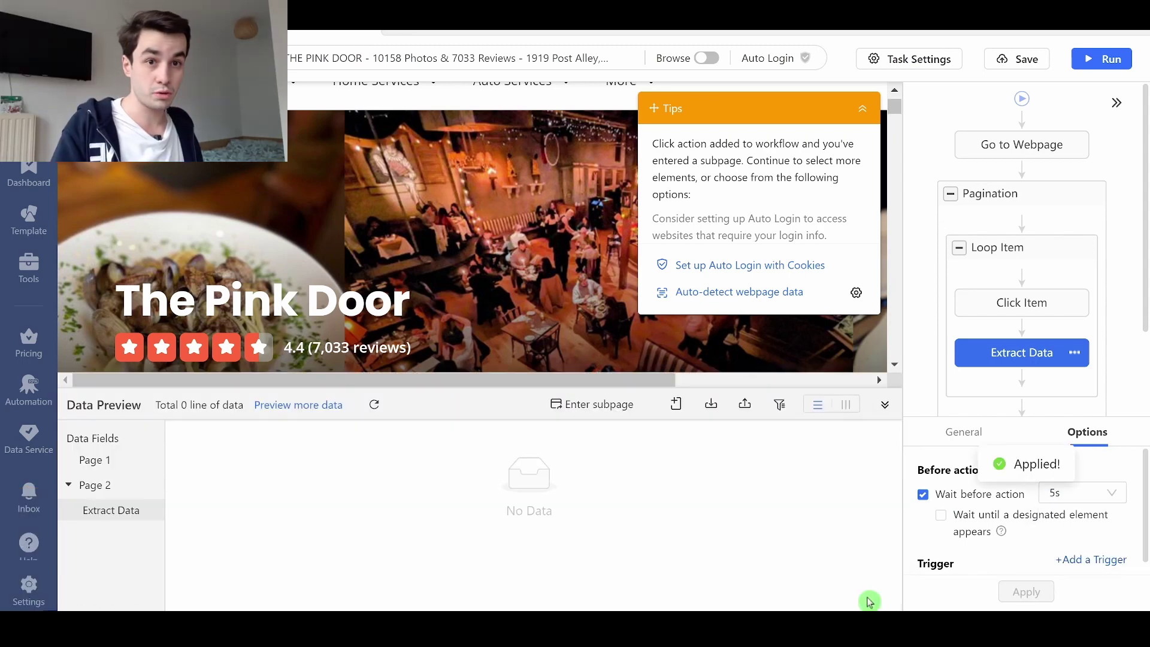
click(675, 405)
mouse_move(668, 475)
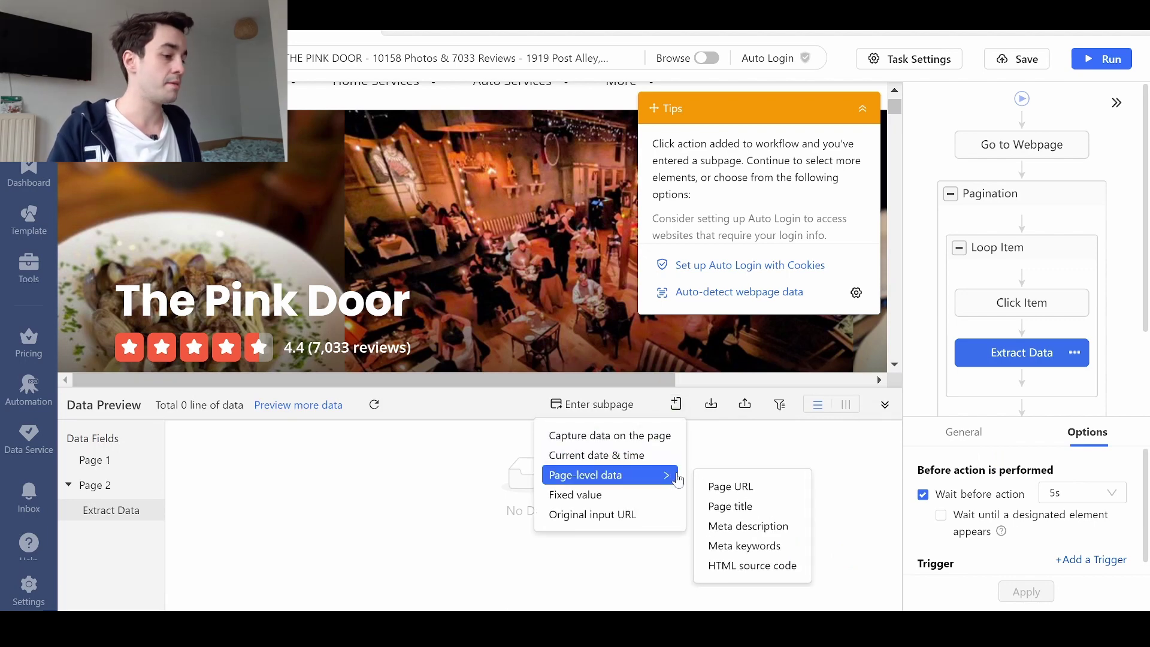
click(732, 486)
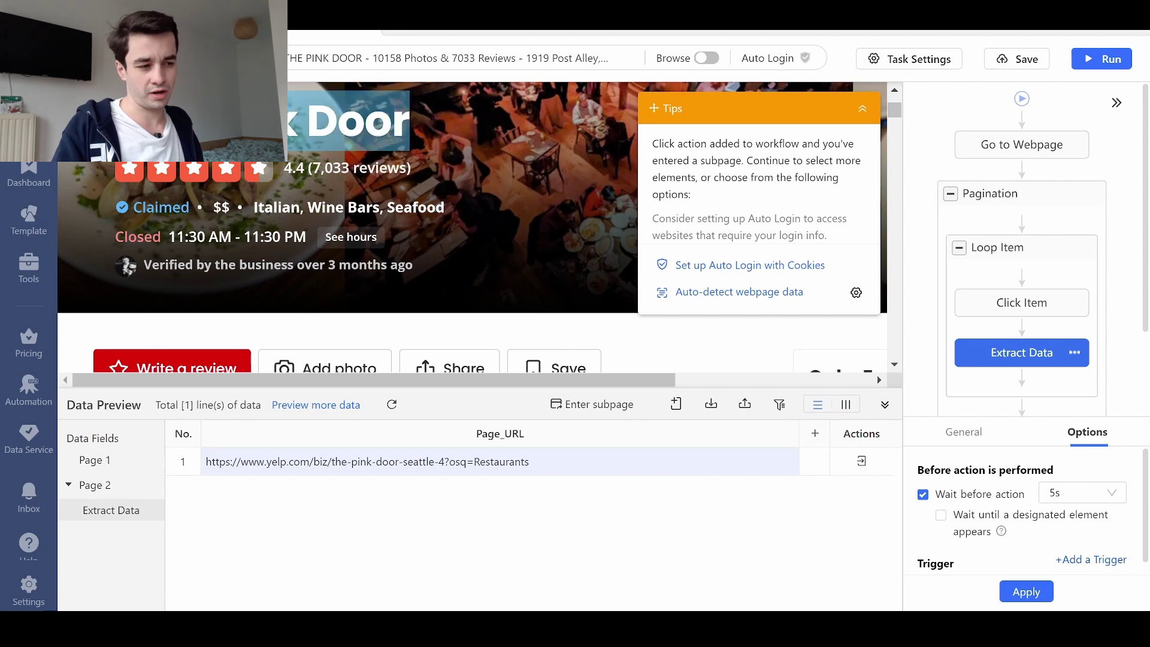
key(alt+Tab)
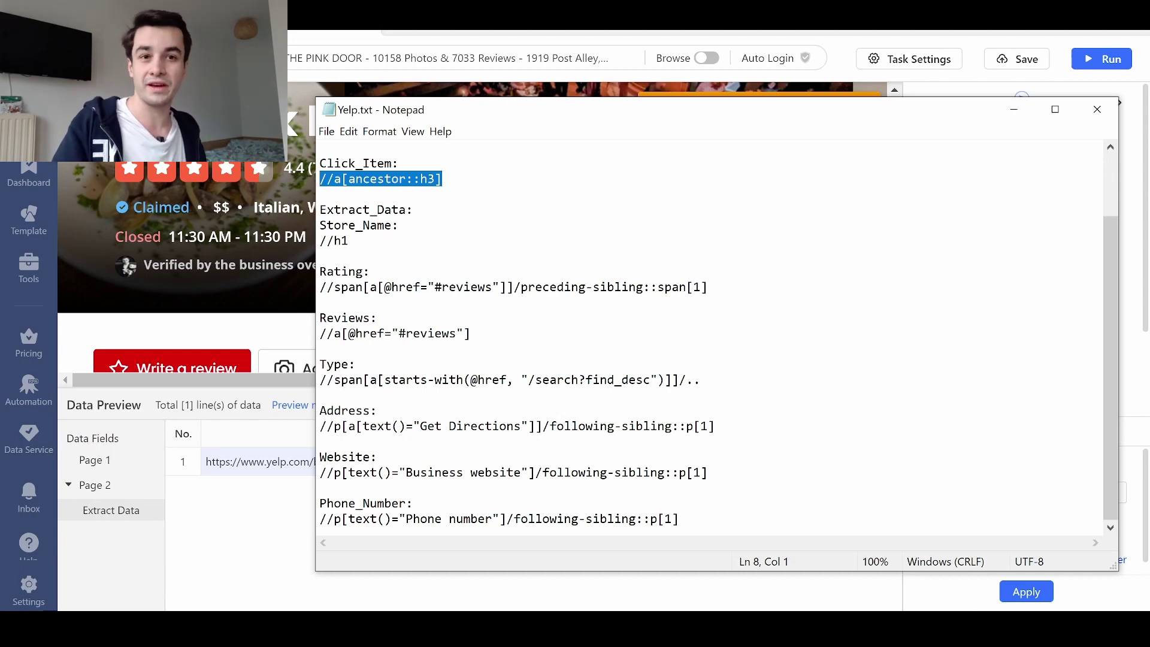
Extract The Pink Door heading's text, then delete the auto-created Text field
key(alt+Tab)
click(354, 123)
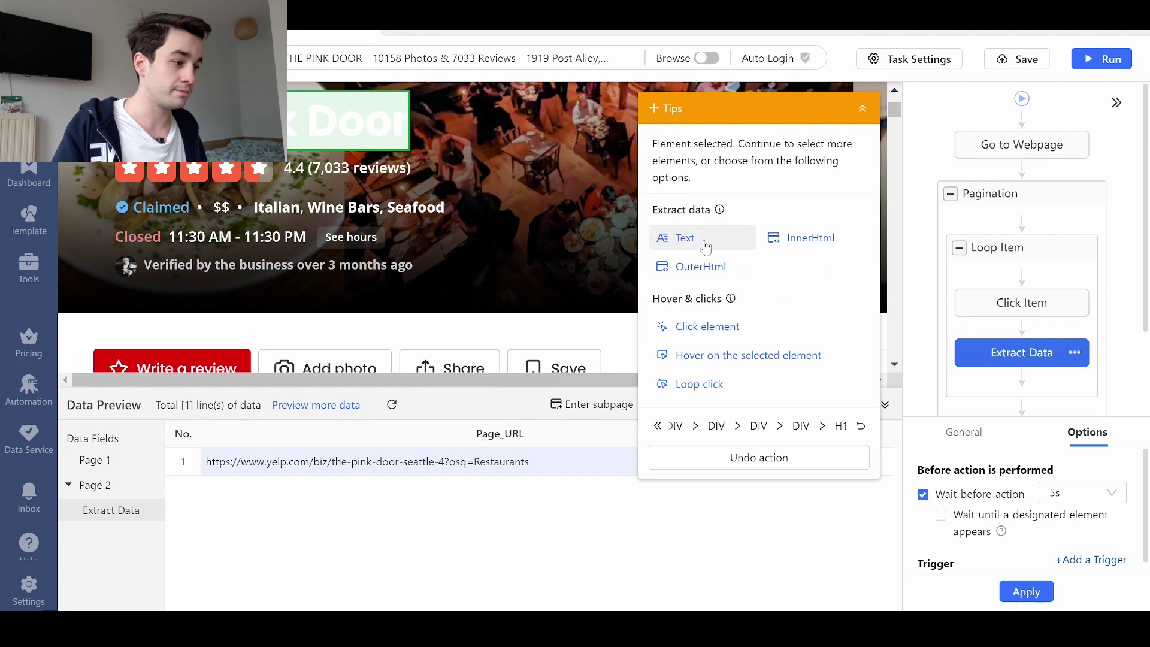
click(711, 239)
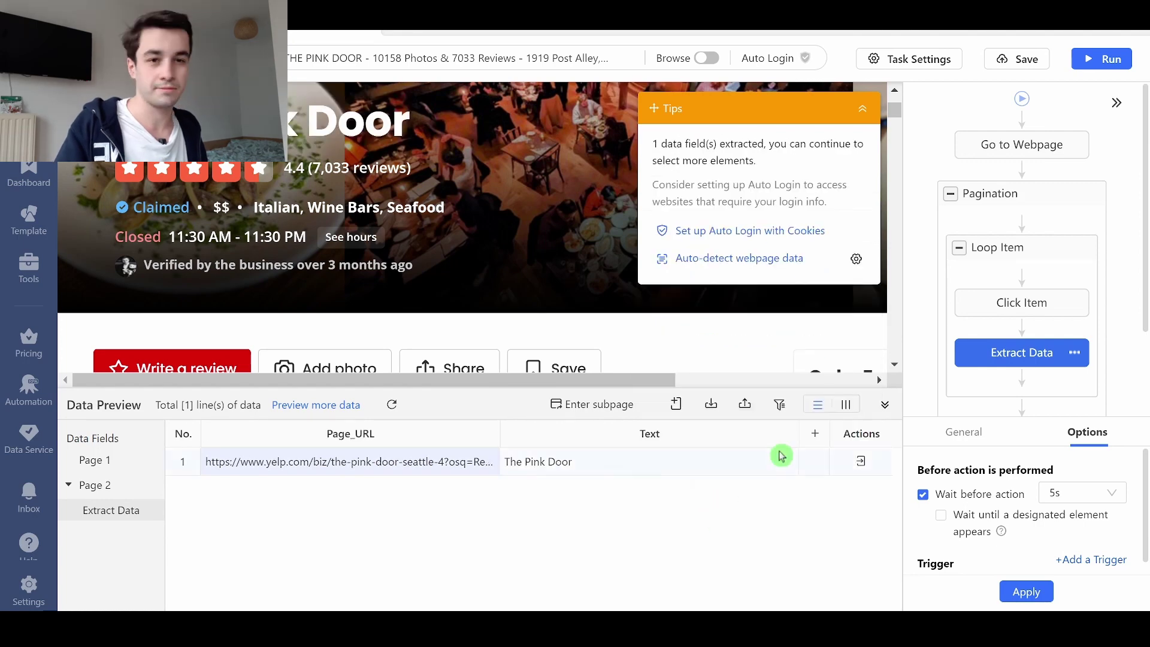
click(811, 431)
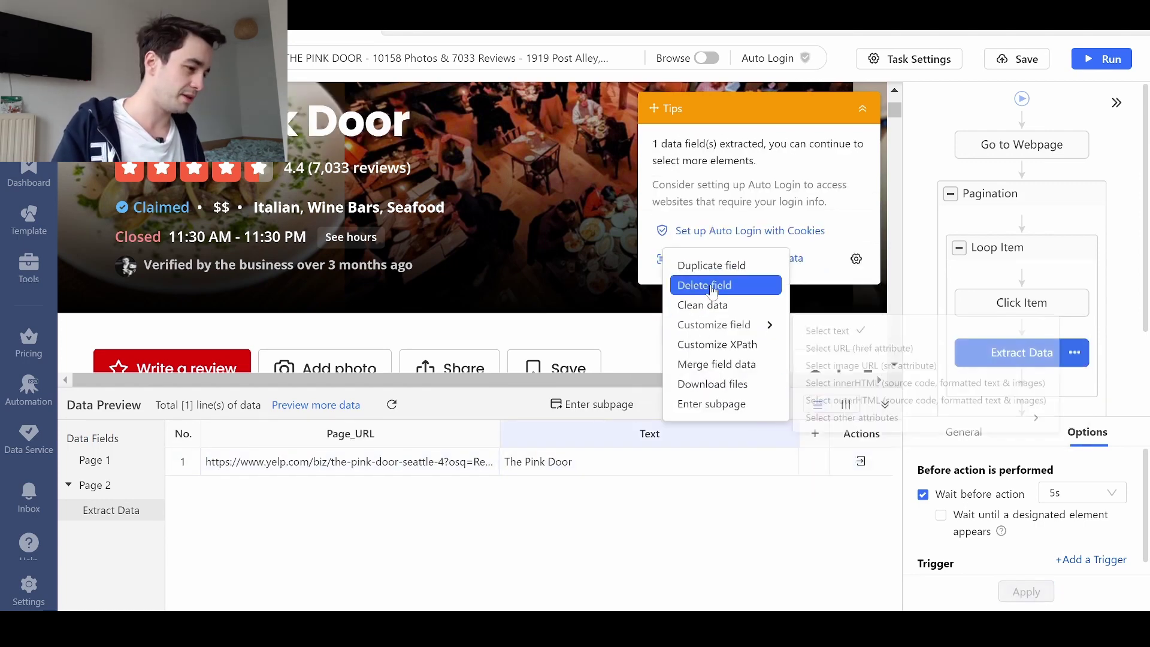
click(705, 323)
Add a custom Store_Name field capturing the page with XPath //h1
click(676, 405)
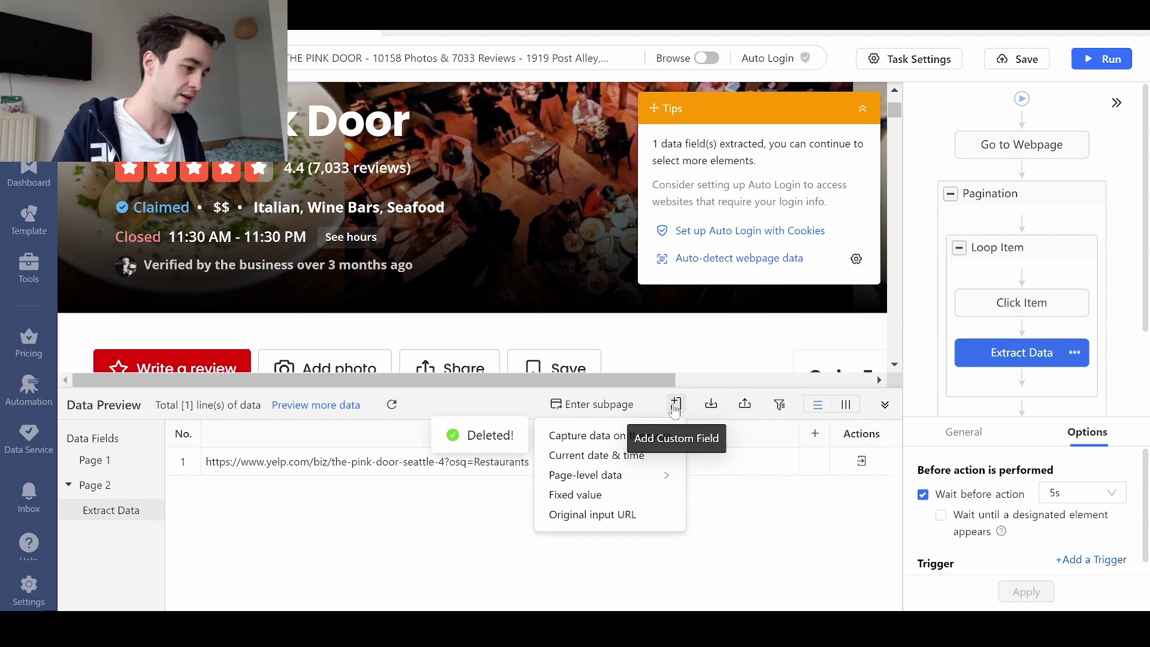
click(624, 436)
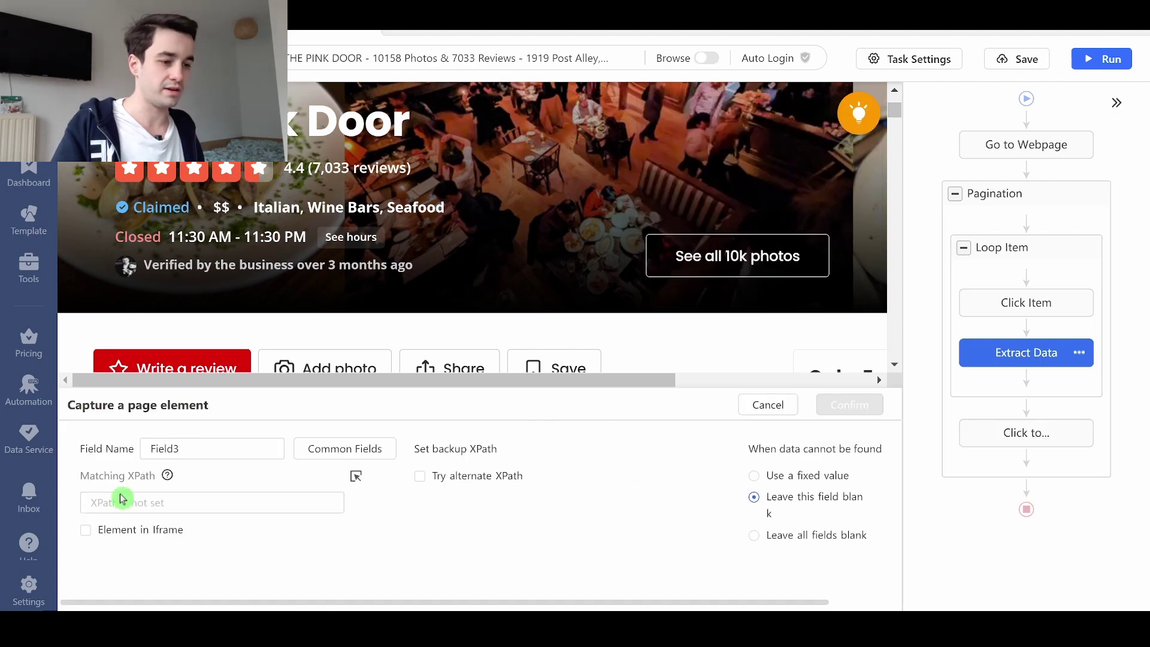
click(91, 502)
text(//h1)
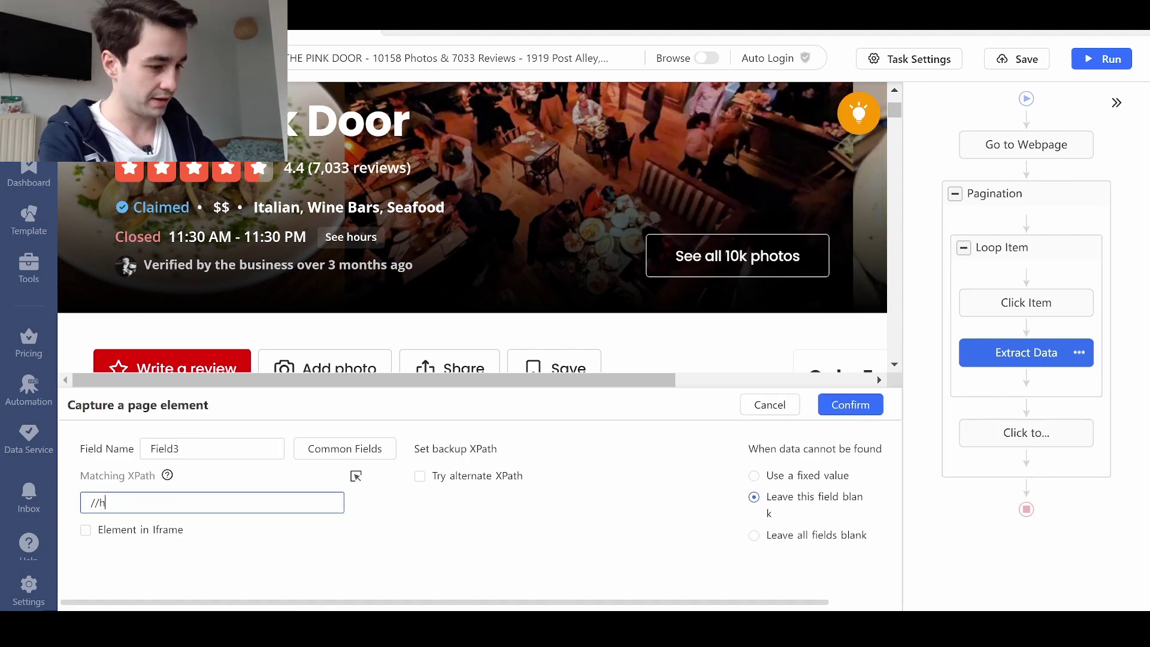
click(250, 484)
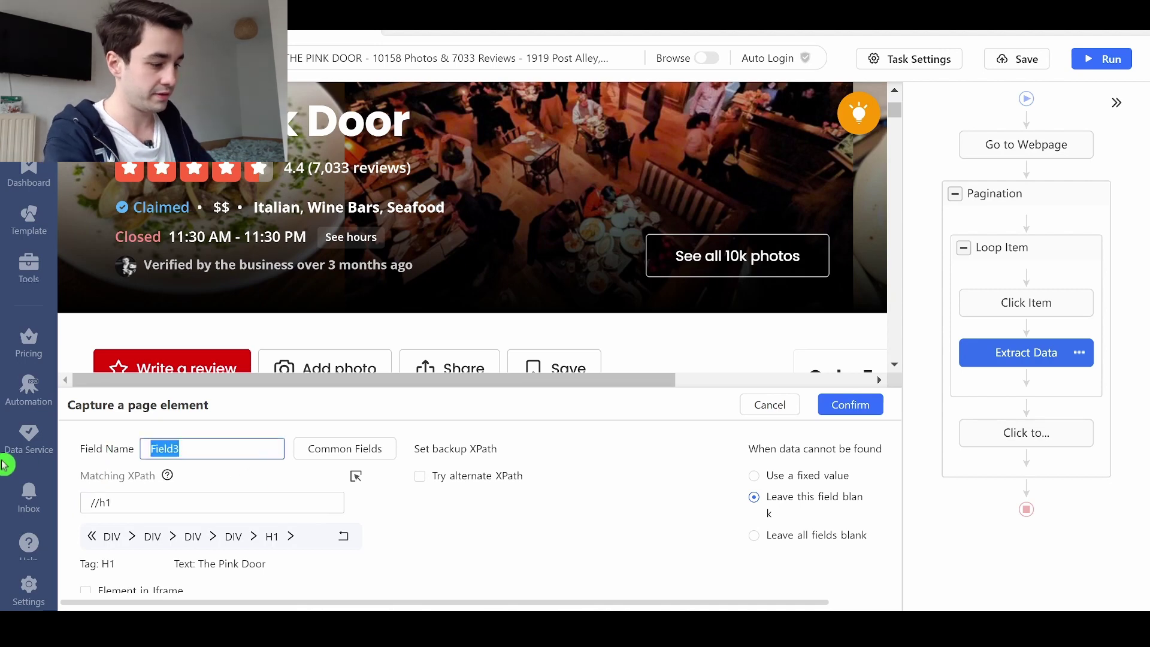
key(alt+Tab)
key(alt+Tab)
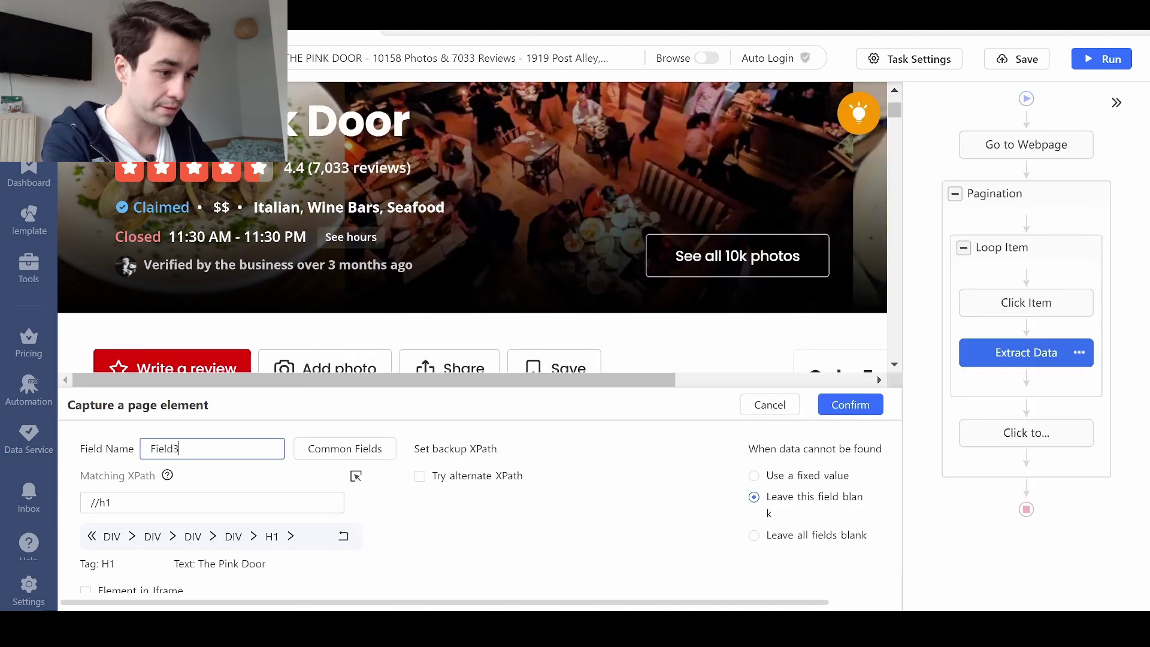
text(Store_Name)
click(874, 403)
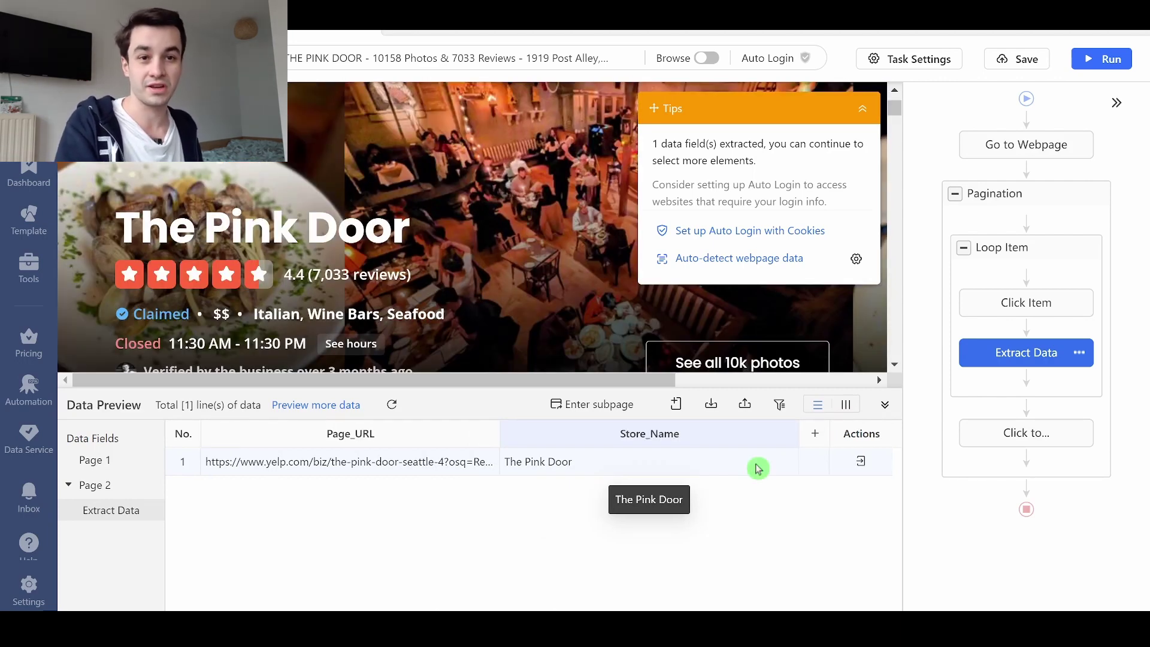
click(676, 403)
key(alt+Tab)
Add a Rating field using the Rating XPath copied from Yelp.txt
triple_click(514, 275)
key(ctrl+c)
key(alt+Tab)
key(ctrl+v)
text(Rating)
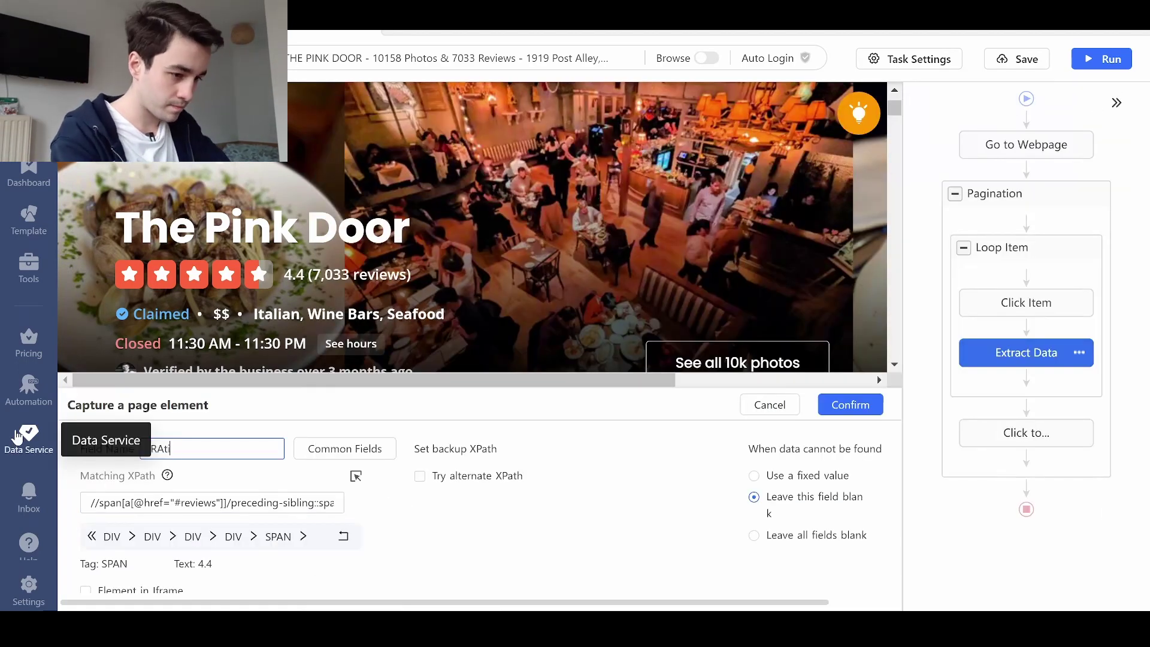
key(Return)
Add a Reviews field using the Reviews XPath from the notes
click(722, 392)
key(alt+Tab)
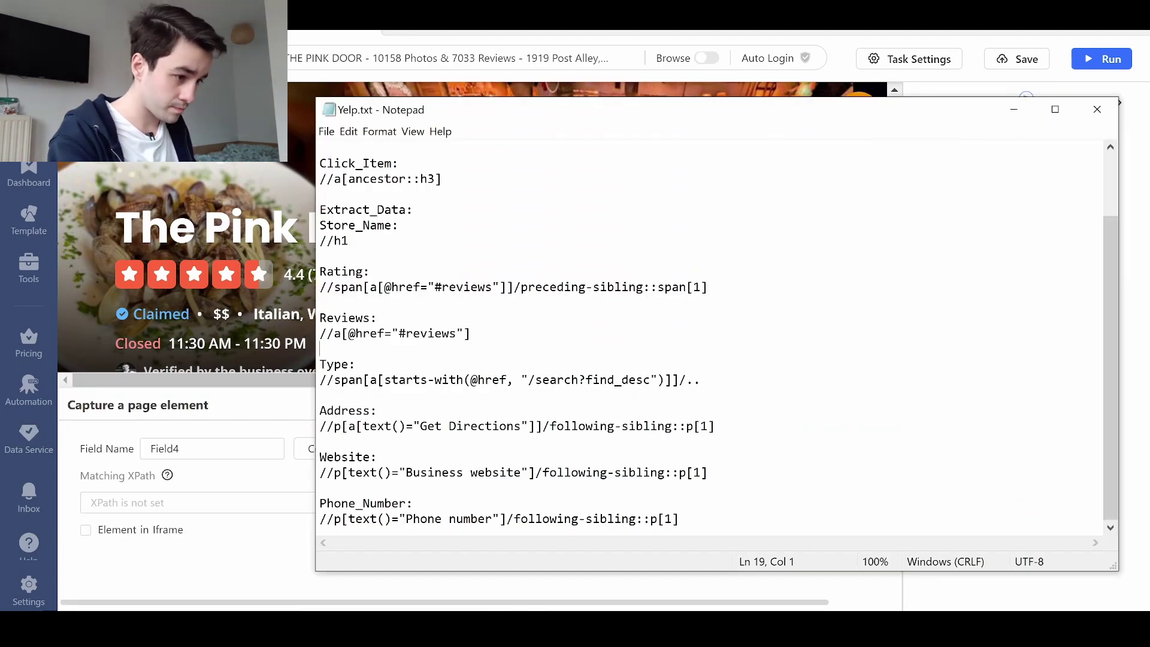
triple_click(395, 336)
key(ctrl+c)
key(alt+Tab)
key(ctrl+v)
text(Reviews)
click(824, 405)
Add a Type field from the notes' Type XPath
click(675, 404)
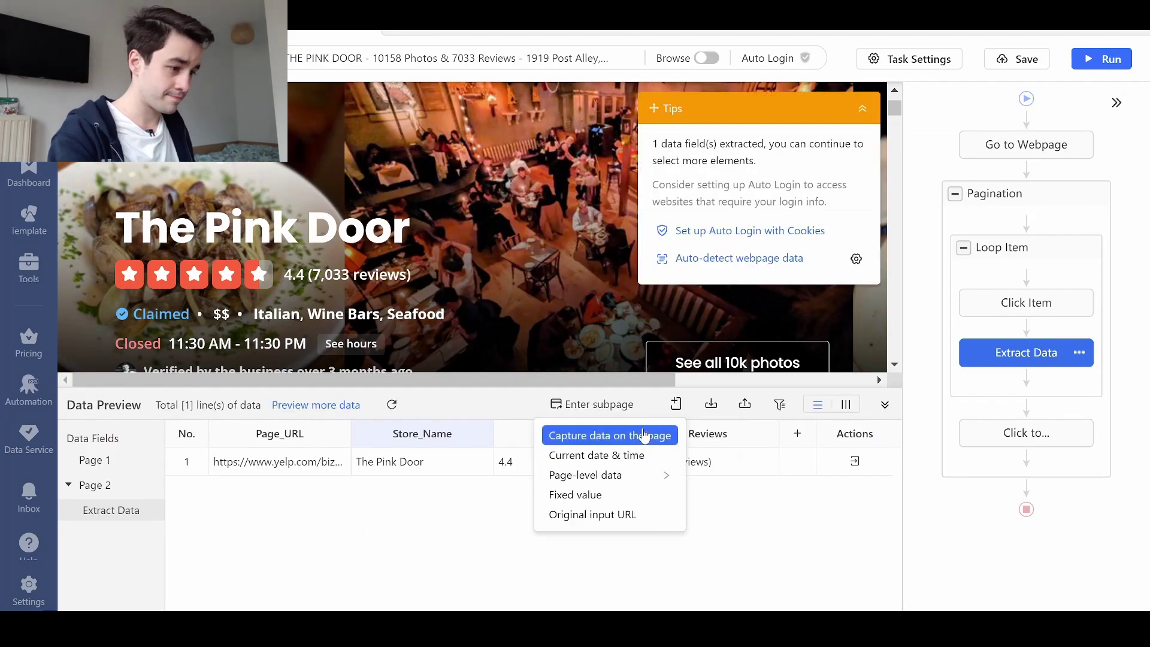
click(616, 436)
key(alt+Tab)
triple_click(396, 379)
key(ctrl+c)
key(alt+Tab)
key(ctrl+v)
text(Type)
click(850, 405)
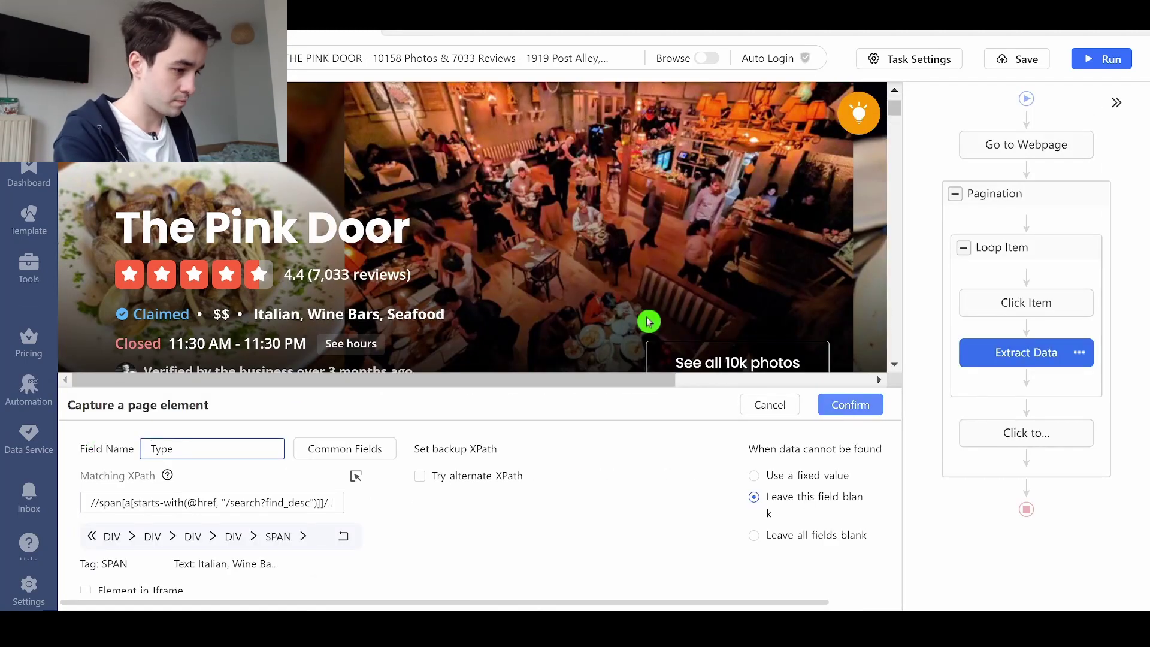
Add an Address field from the notes' Address XPath
click(675, 404)
click(616, 436)
key(alt+Tab)
triple_click(396, 428)
key(ctrl+c)
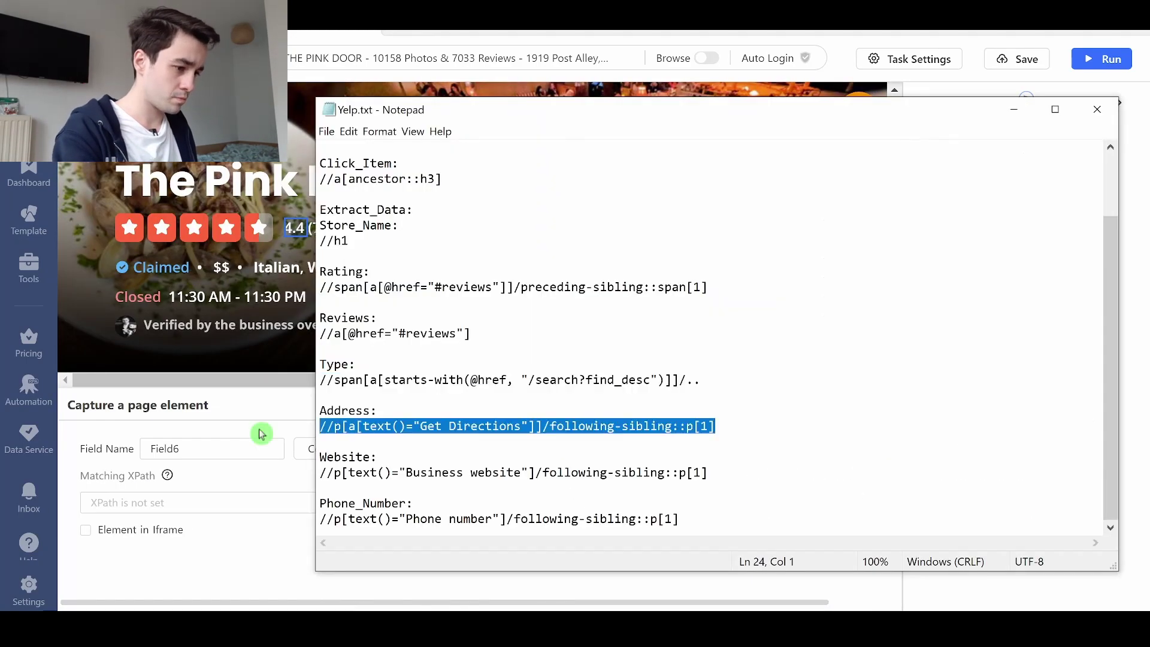
key(alt+Tab)
key(ctrl+v)
text(Address)
click(850, 404)
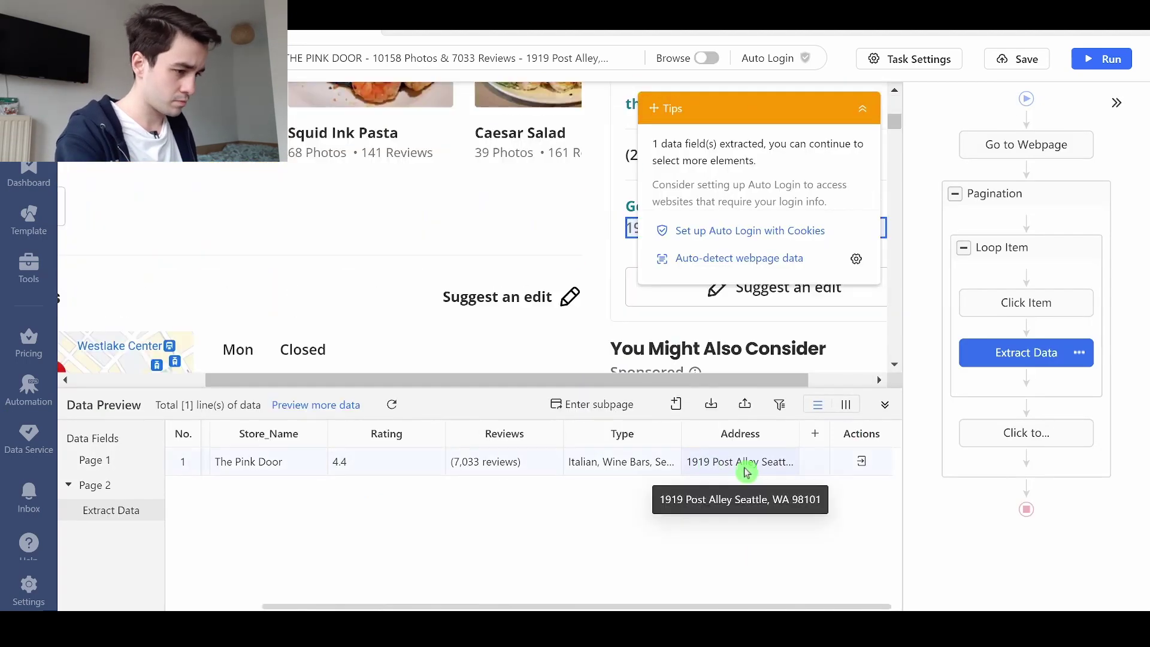
Add a Website field from the notes' Website XPath
click(676, 404)
click(616, 436)
key(alt+Tab)
triple_click(396, 473)
key(ctrl+c)
key(alt+Tab)
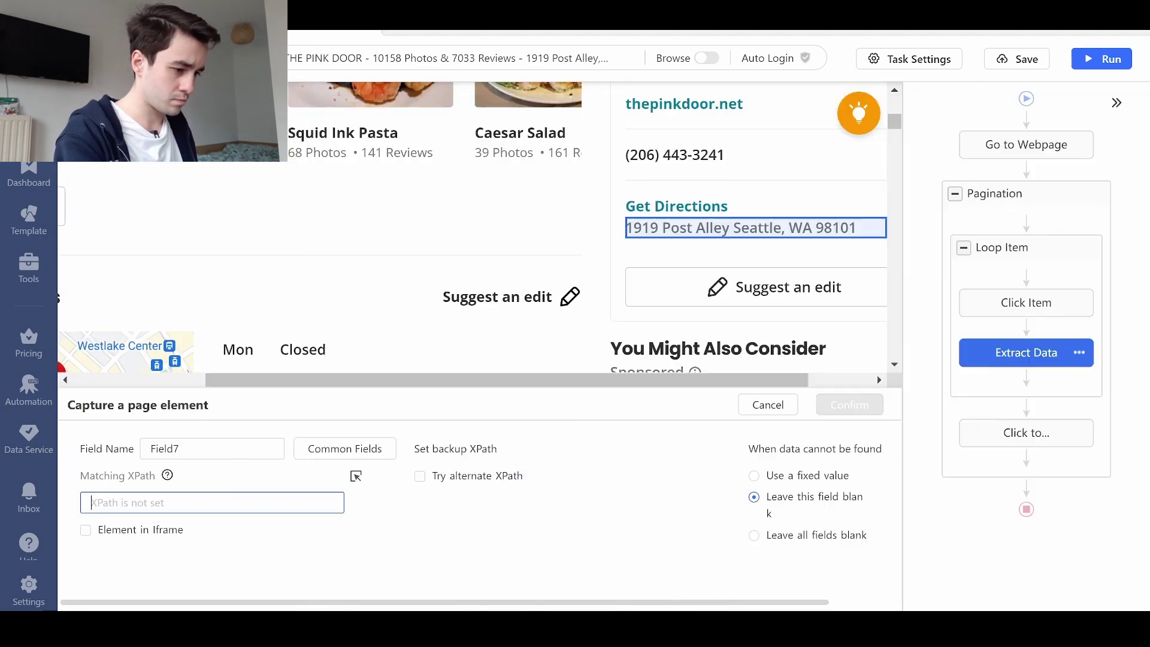
key(ctrl+v)
text(Website)
click(850, 404)
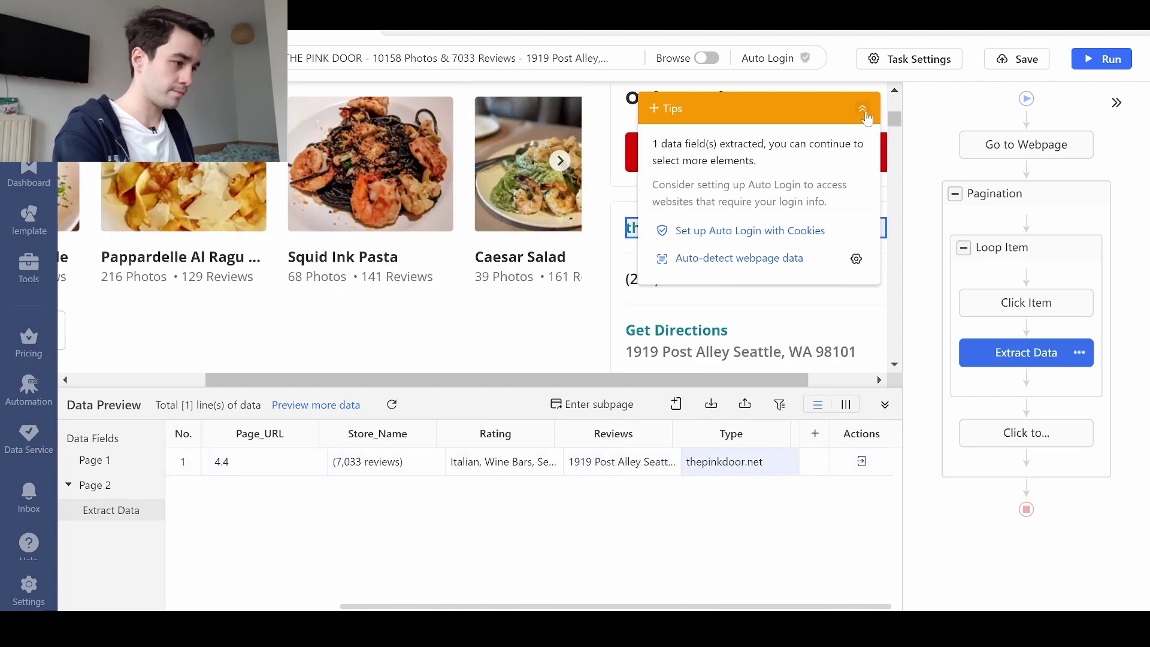
Add a Phone_Number field from the notes' Phone_Number XPath
click(675, 403)
click(616, 436)
key(alt+Tab)
triple_click(396, 516)
key(ctrl+c)
key(alt+Tab)
key(ctrl+v)
text(Phon)
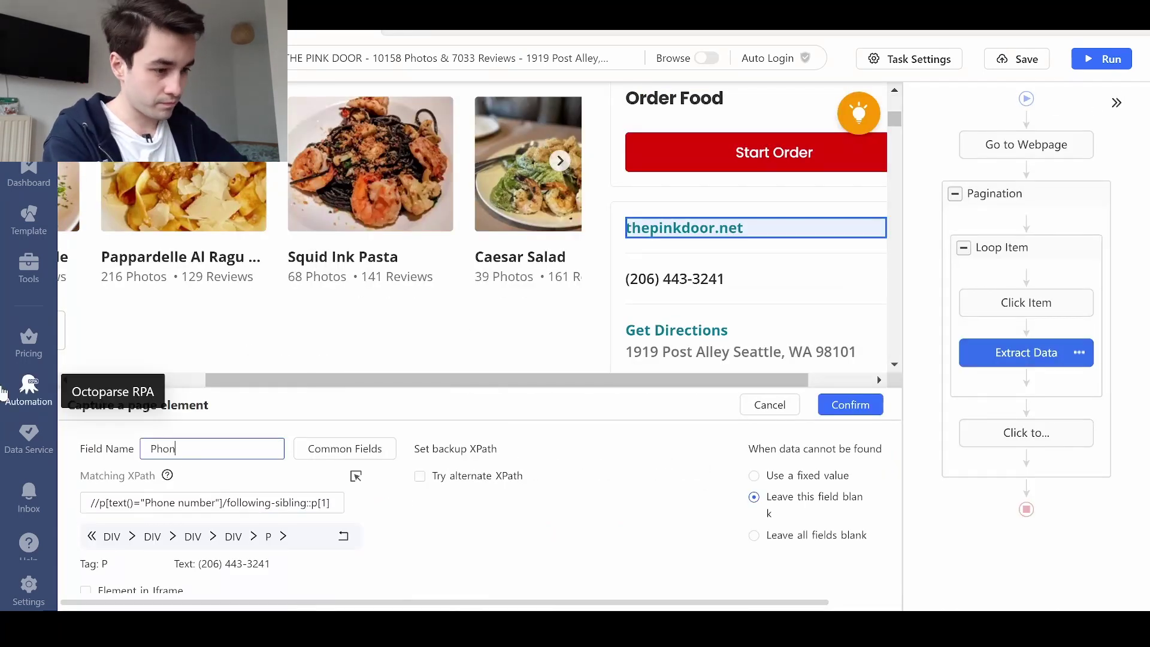
text(e_Number)
key(Return)
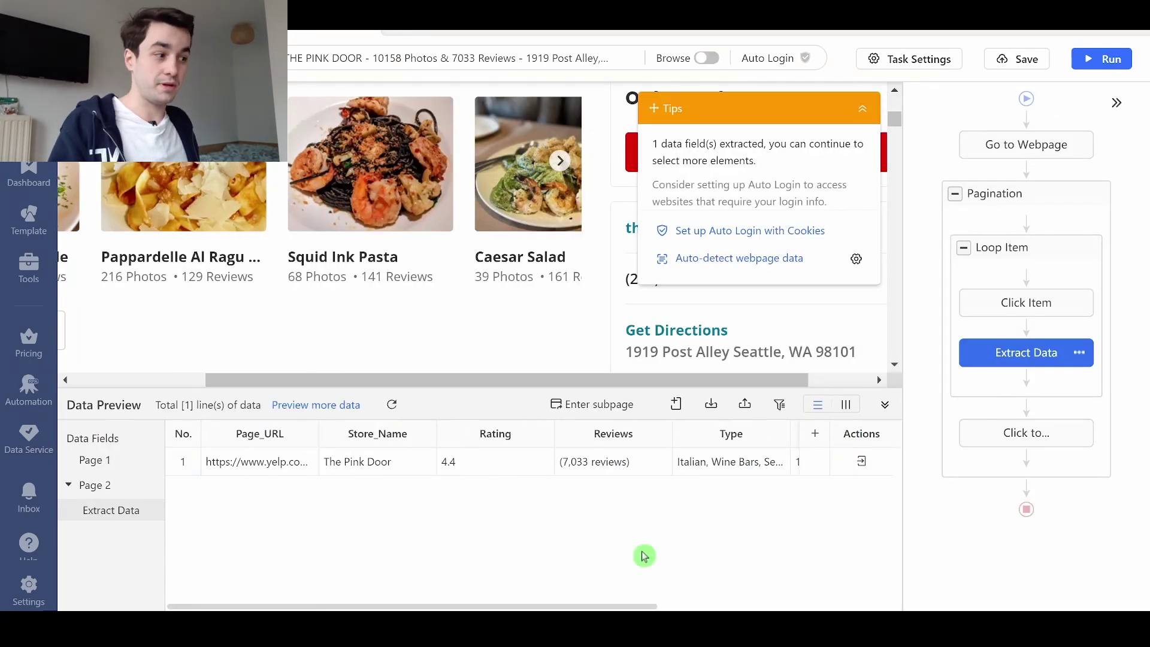
click(1087, 63)
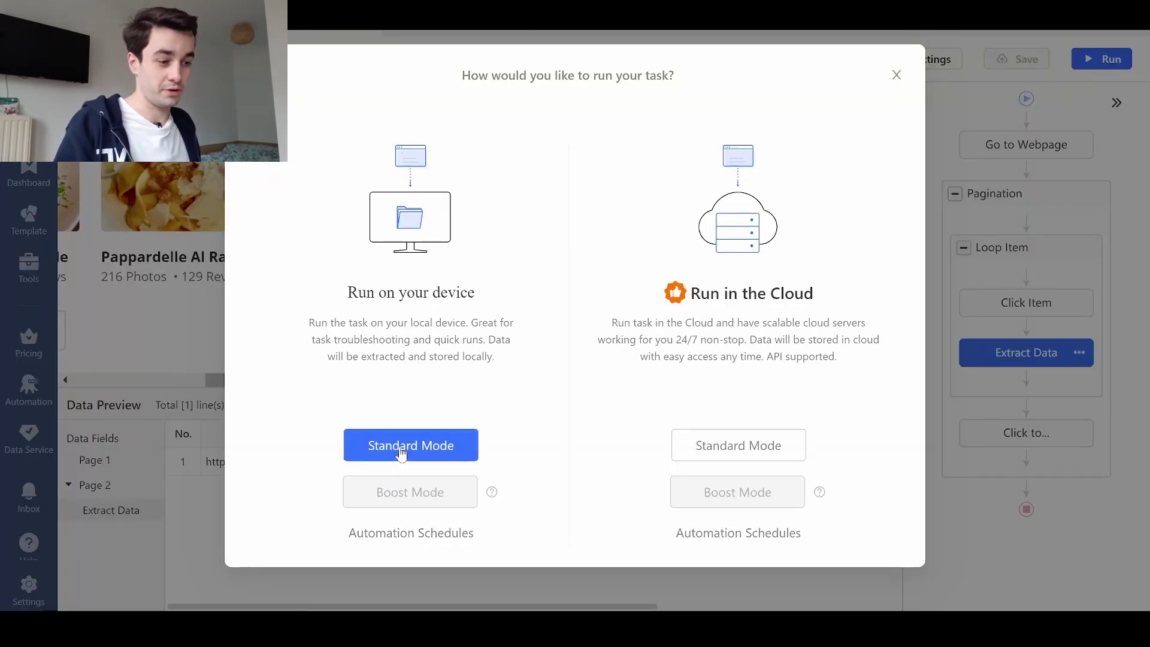
Run the task locally in Standard Mode and export the 240 rows as Excel
click(380, 450)
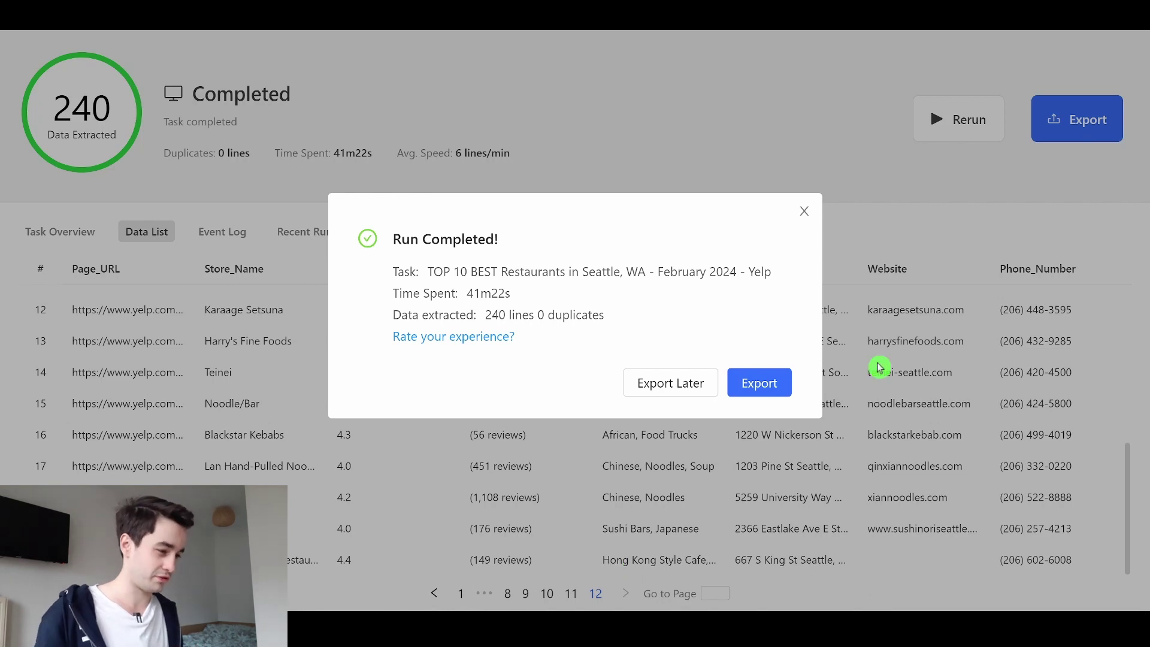
click(759, 383)
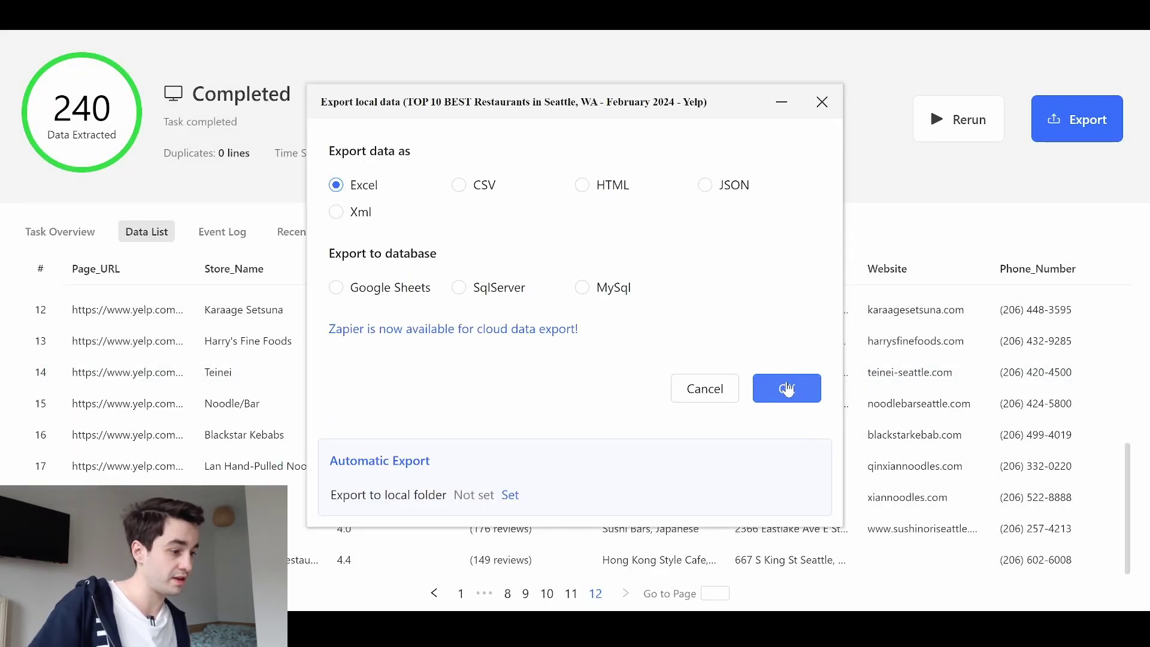
click(787, 389)
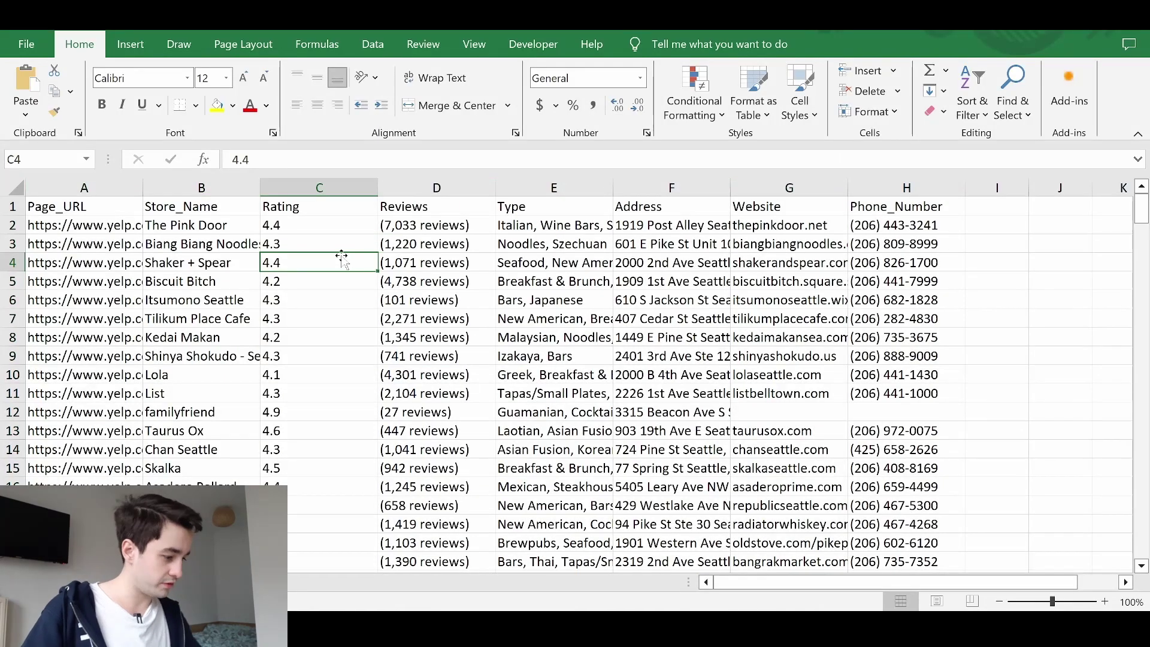
scroll(342, 258, down, 18)
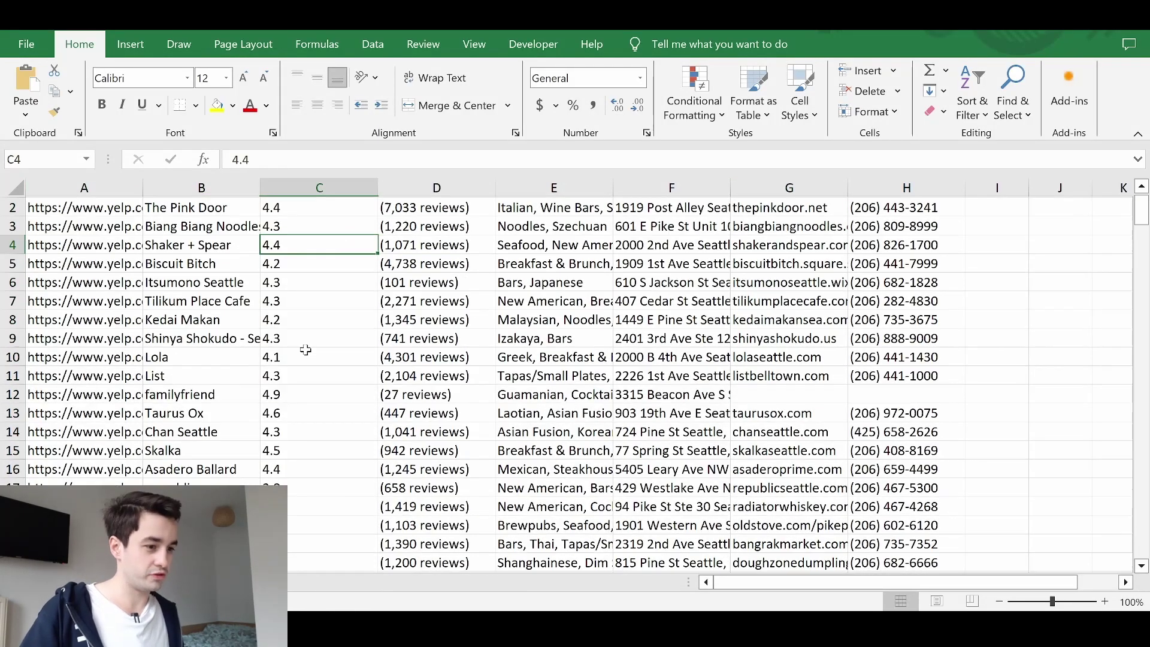